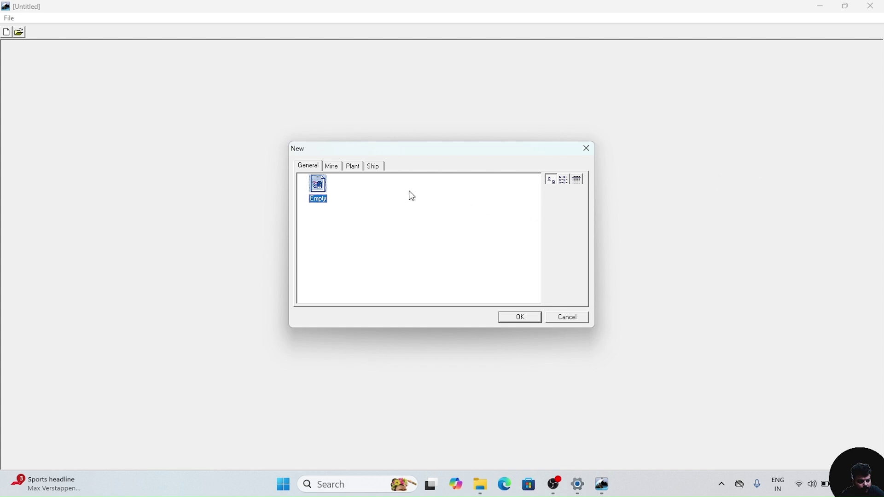
Step: Create a new session from the Plant tab's Metric Units template
left_click(353, 167)
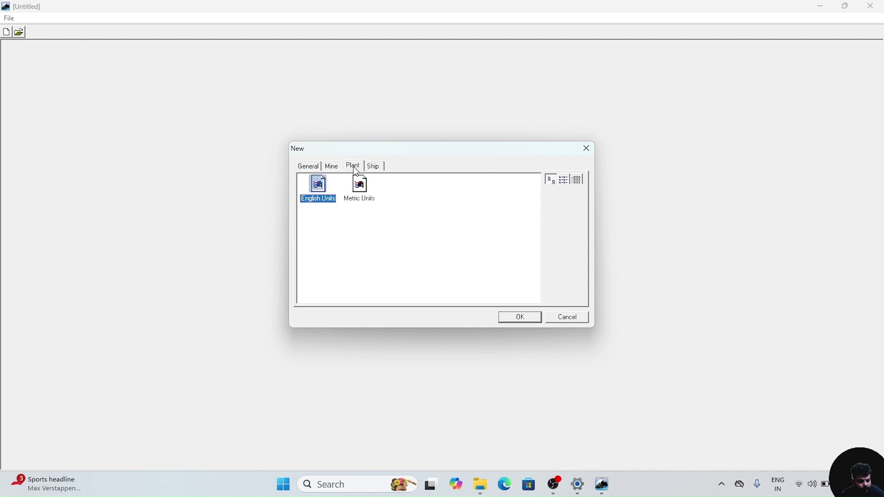
left_click(365, 195)
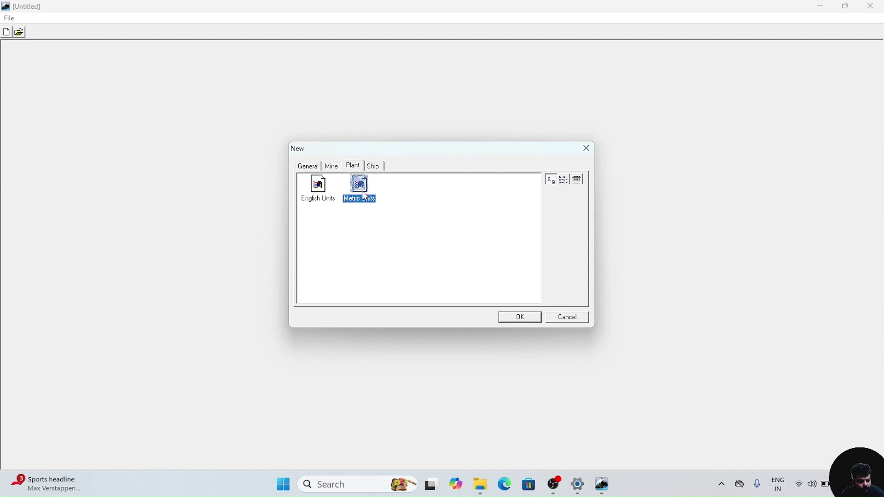
left_click(514, 323)
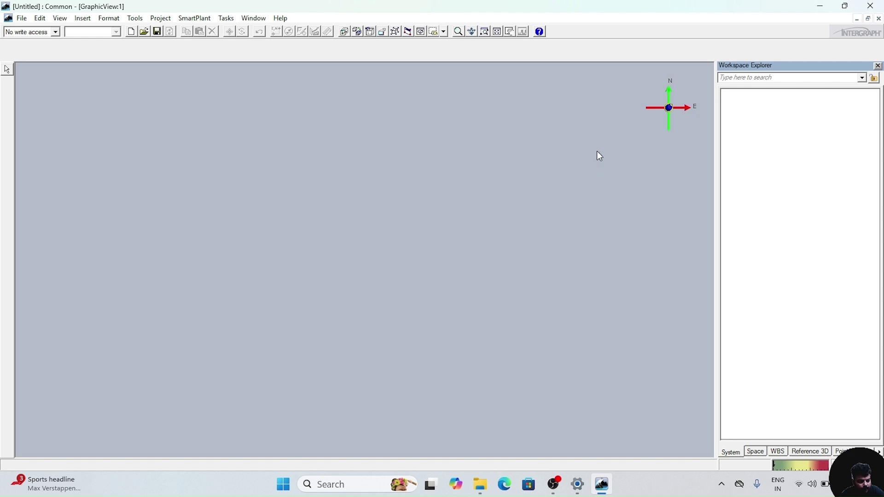
Step: Define the workspace using the saved SP3D TUT filter
left_click(21, 19)
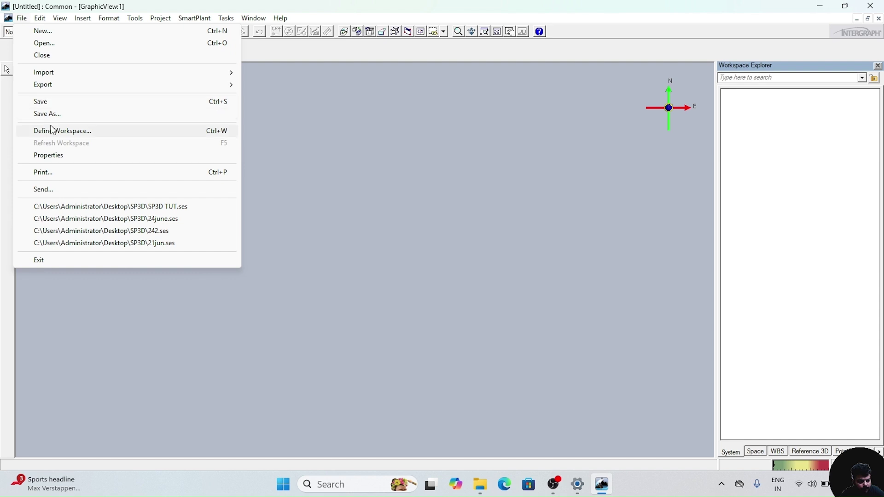
left_click(57, 132)
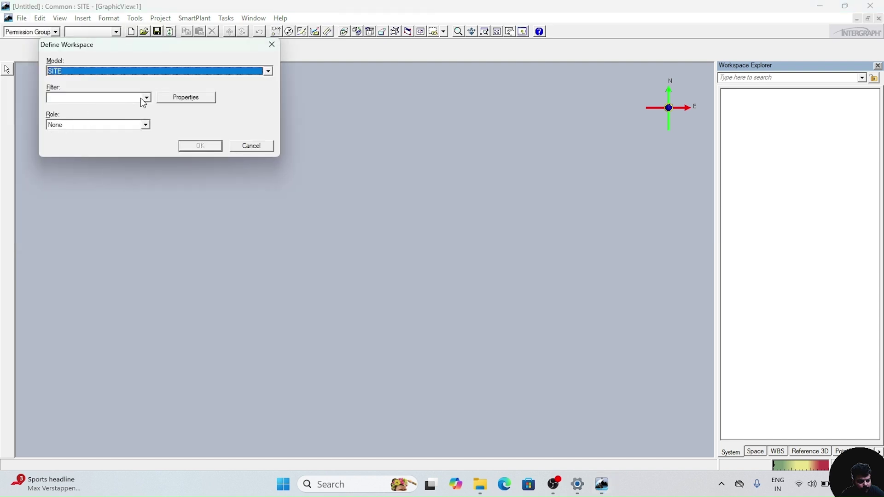
left_click(147, 98)
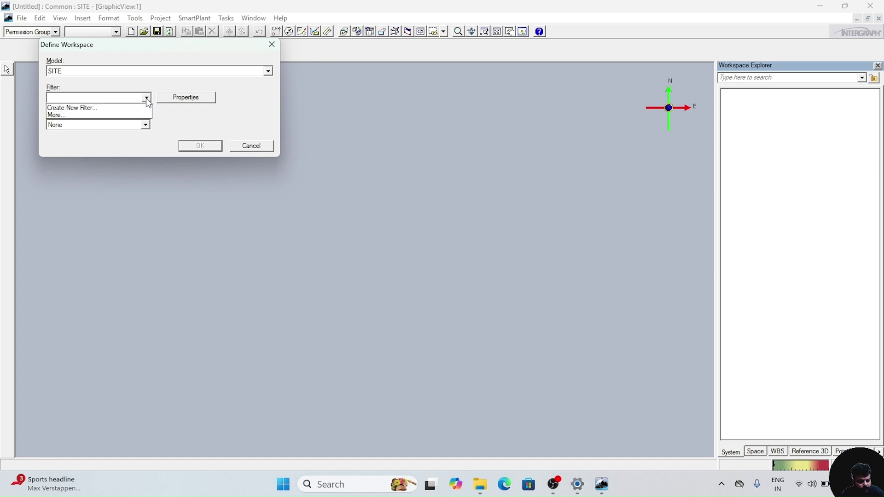
left_click(86, 115)
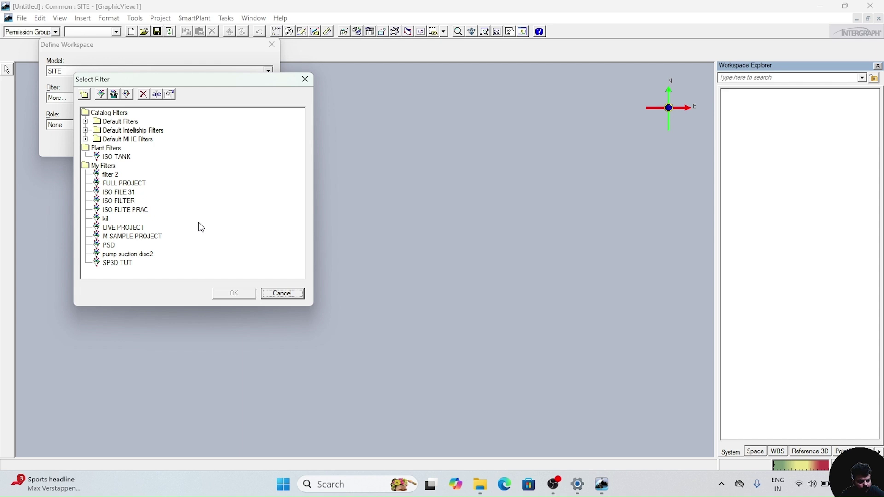
left_click(119, 266)
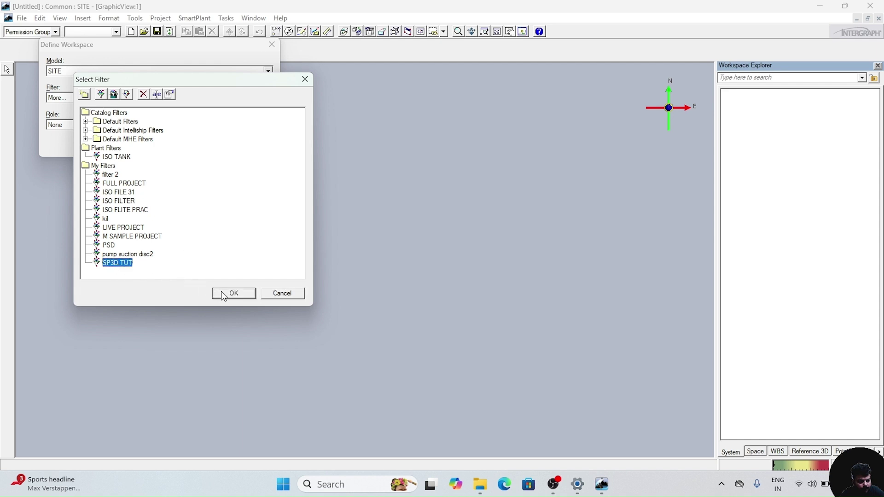
left_click(225, 295)
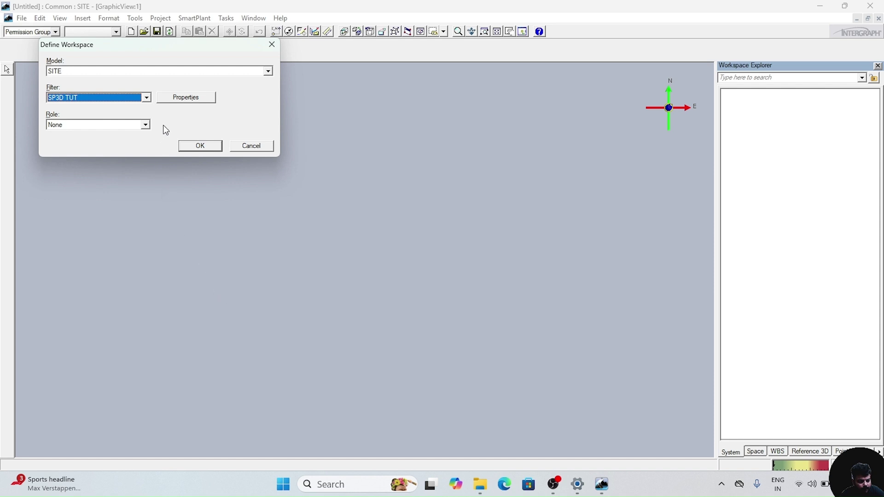
Step: Review the SP3D TUT filter properties, which include SP3D AREA with nested objects, and keep them
left_click(187, 98)
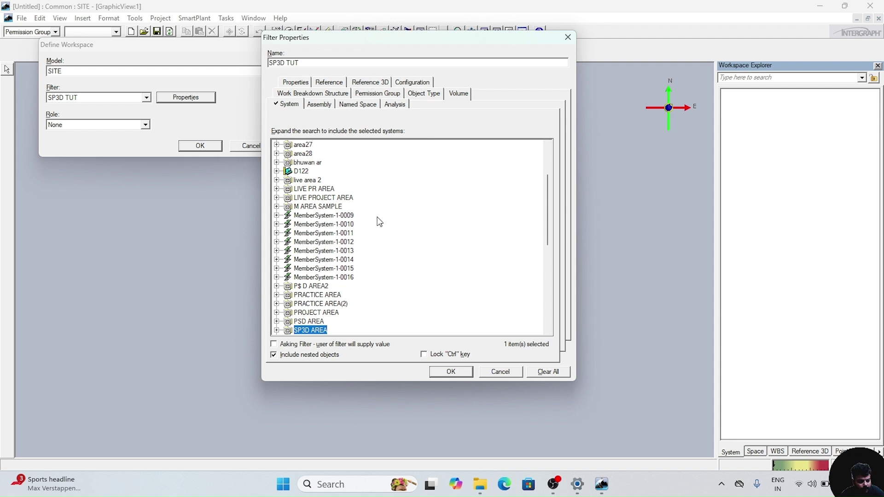
scroll(364, 239, "up", 3)
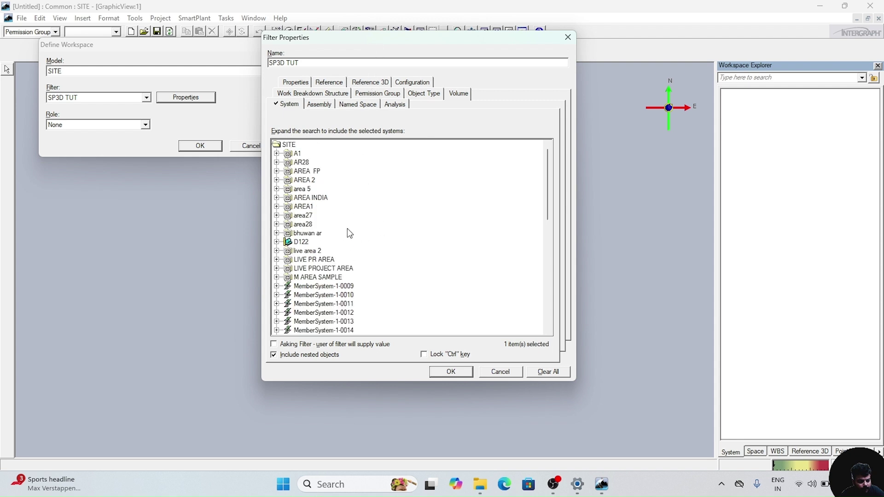
scroll(341, 229, "down", 7)
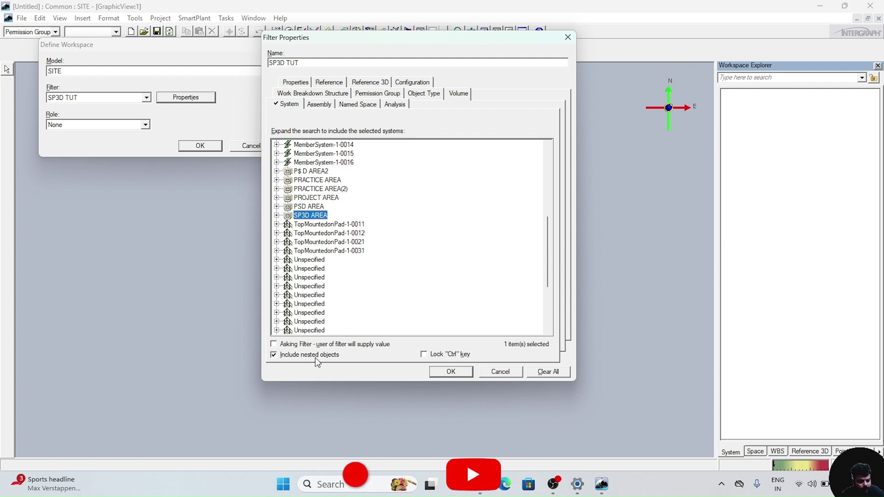
left_click(449, 375)
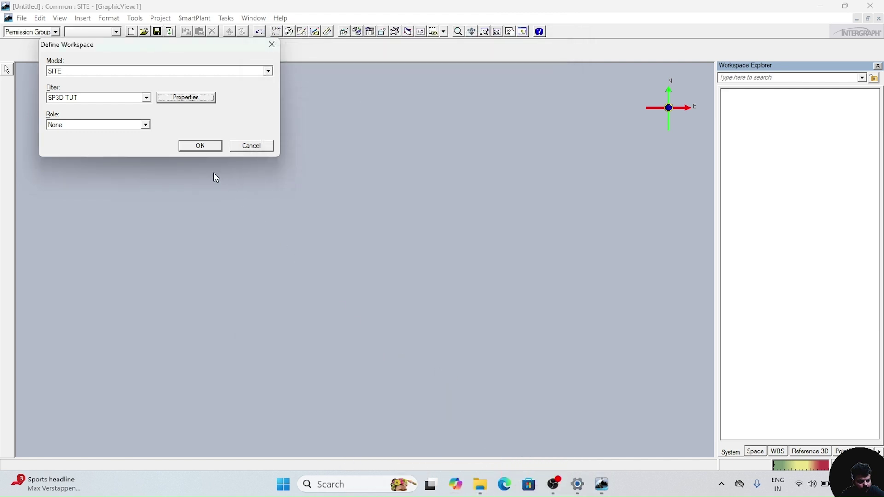
Step: Load the workspace, expand SP3D AREA and select the EQP UNIT system
left_click(197, 146)
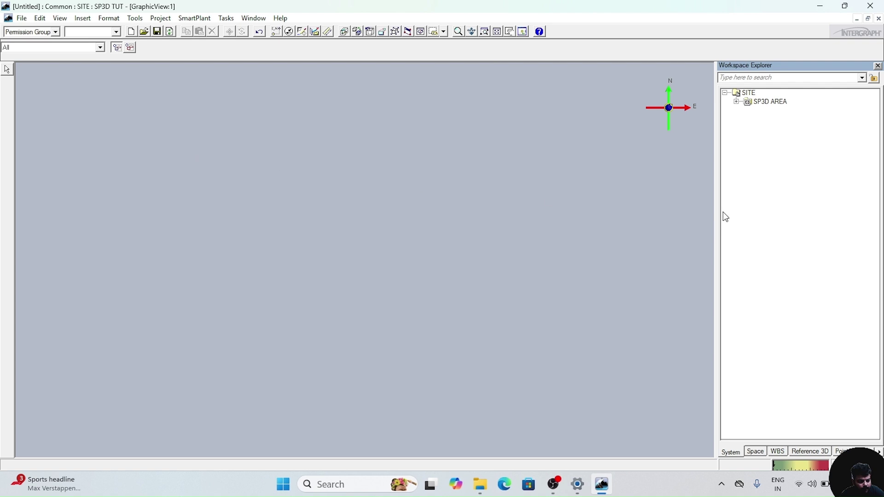
left_click(736, 101)
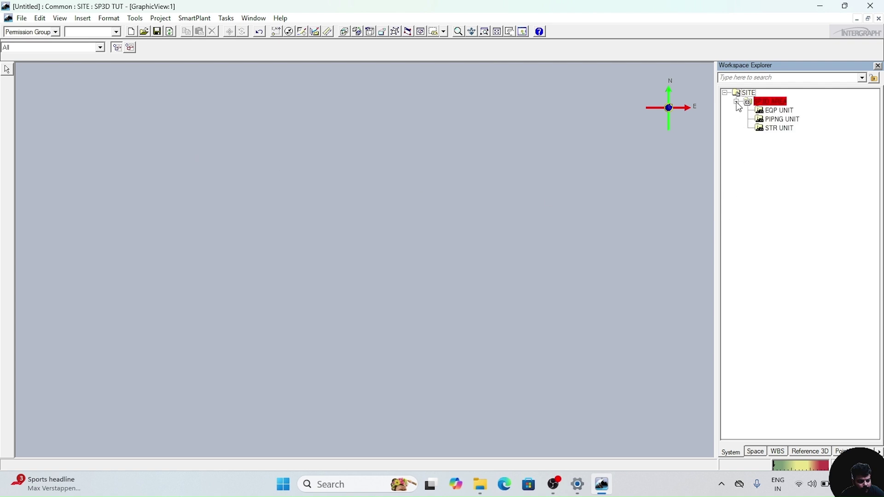
left_click(797, 110)
left_click(776, 110)
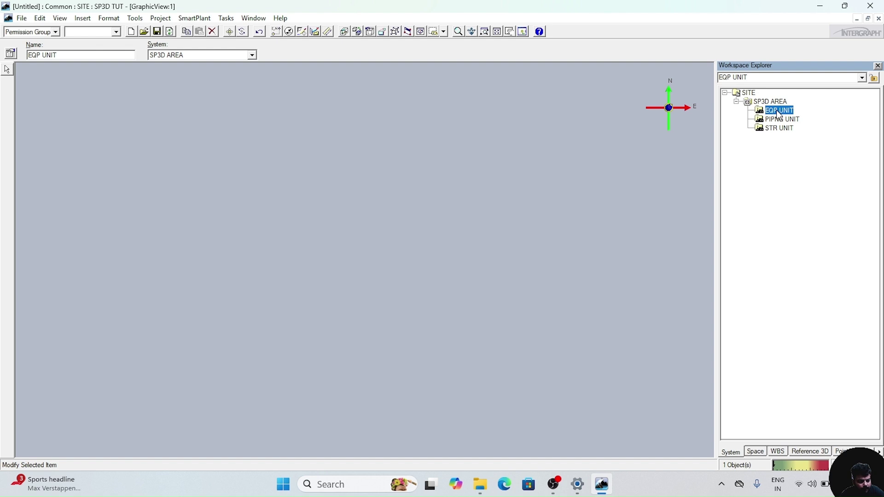
Step: Create a new equipment system named EQIPMENT under EQP UNIT and select it
right_click(776, 110)
mouse_move(819, 118)
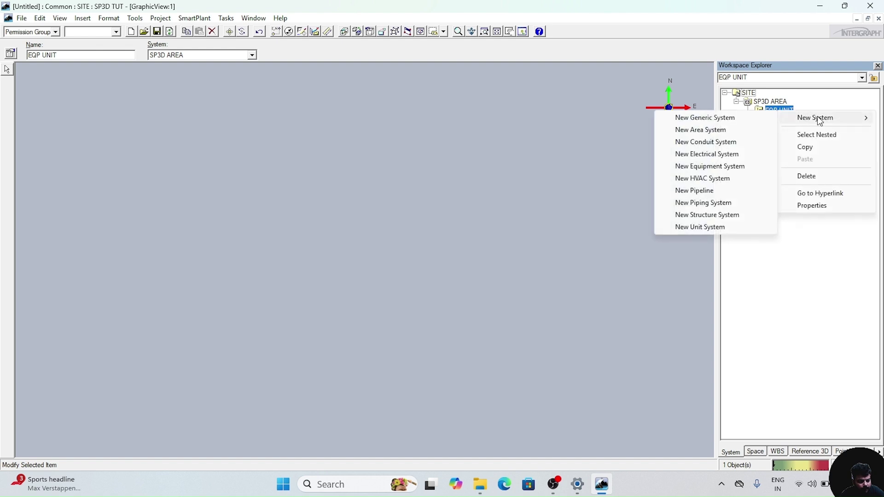
left_click(735, 168)
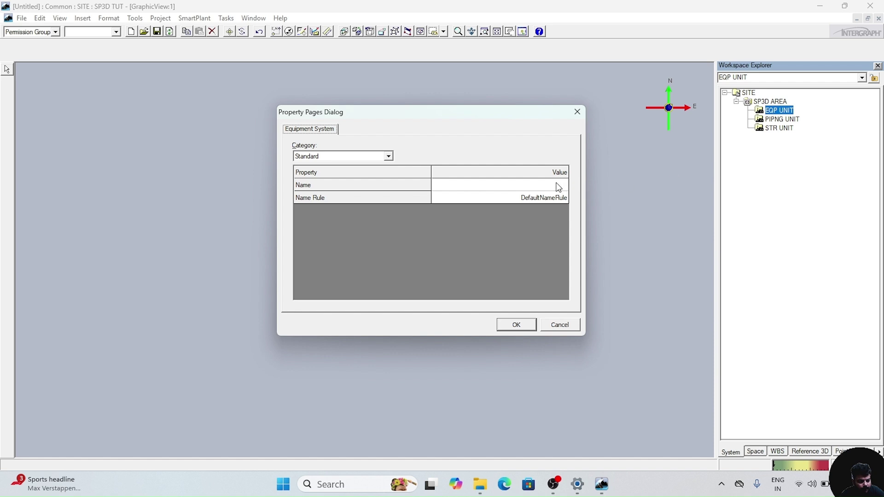
left_click(557, 185)
type("EQIP")
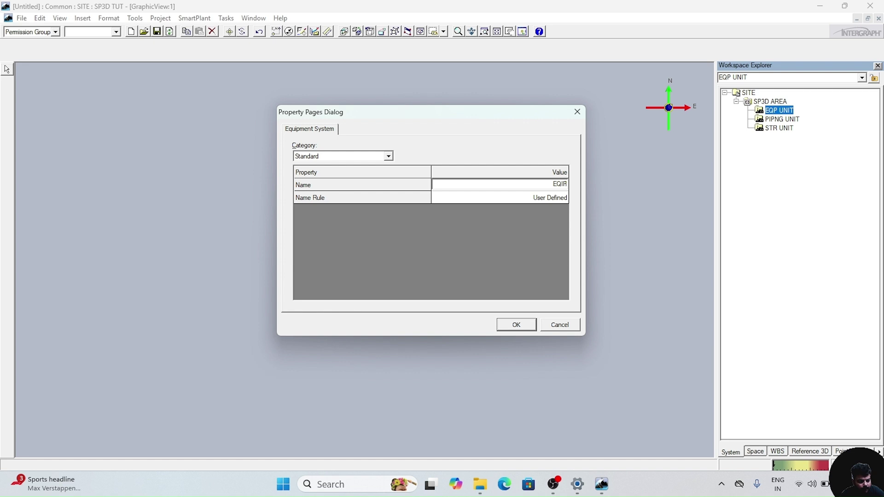
type("MENT")
left_click(518, 325)
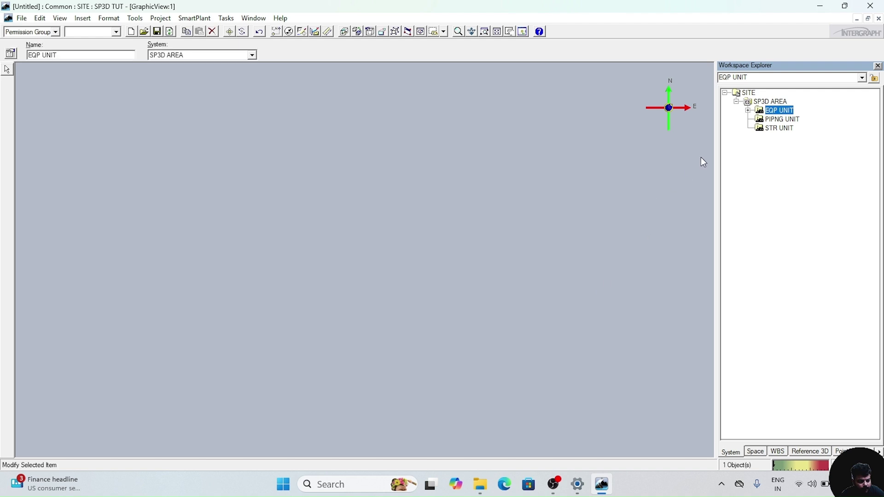
left_click(748, 111)
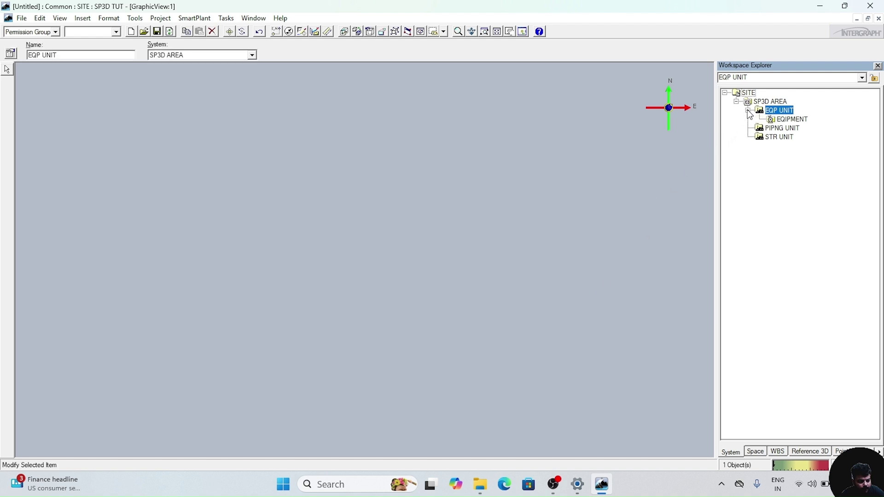
left_click(796, 120)
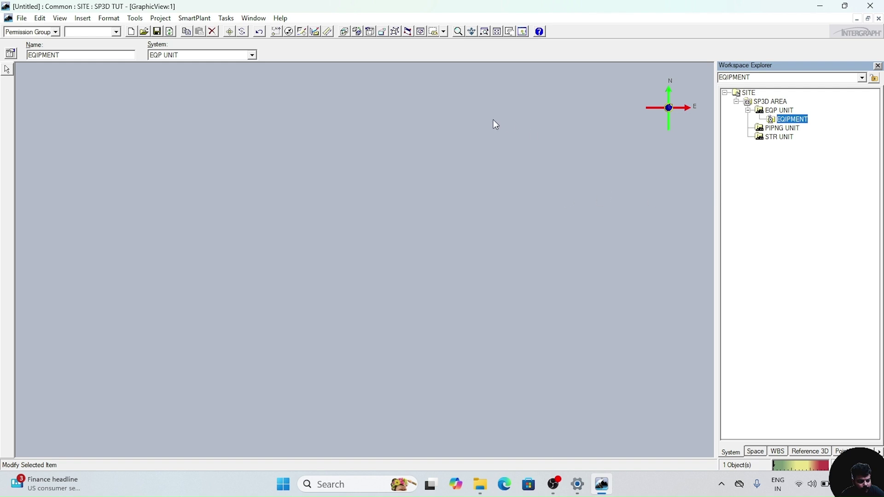
Step: Switch to Equipment and Furnishings, move the Common Views and Shapes palettes to the lower right, and reselect EQIPMENT
left_click(227, 19)
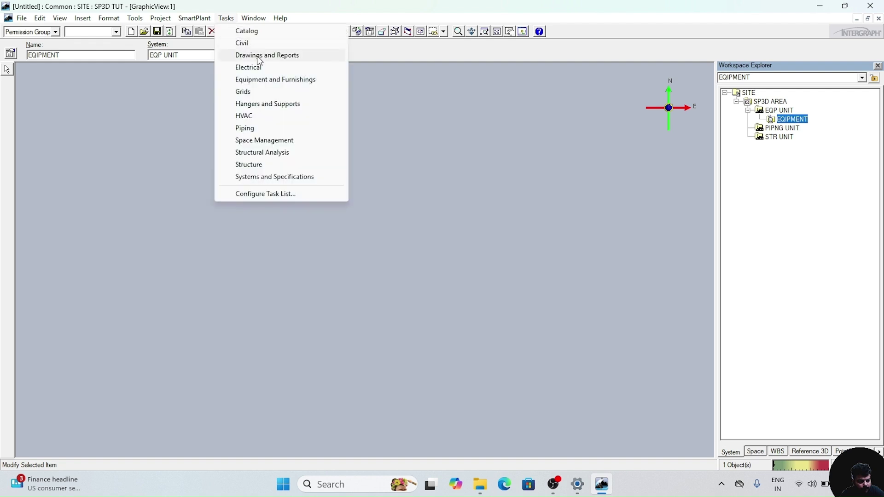
left_click(279, 82)
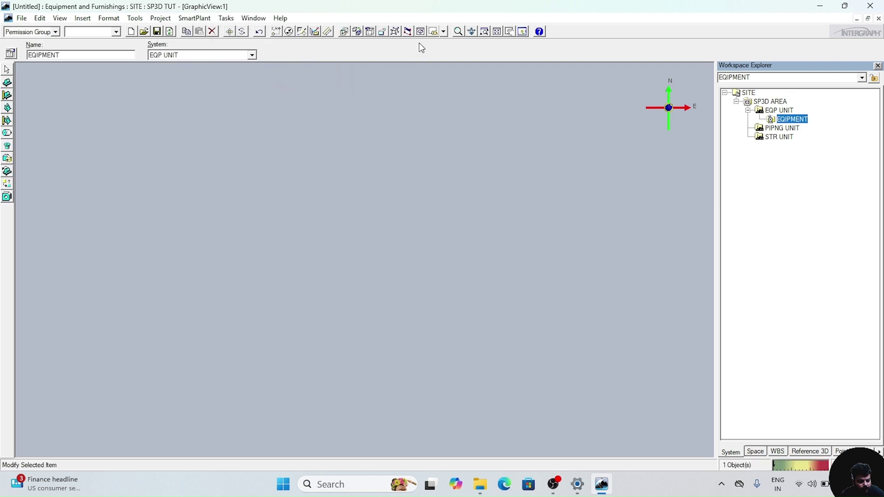
left_click(395, 32)
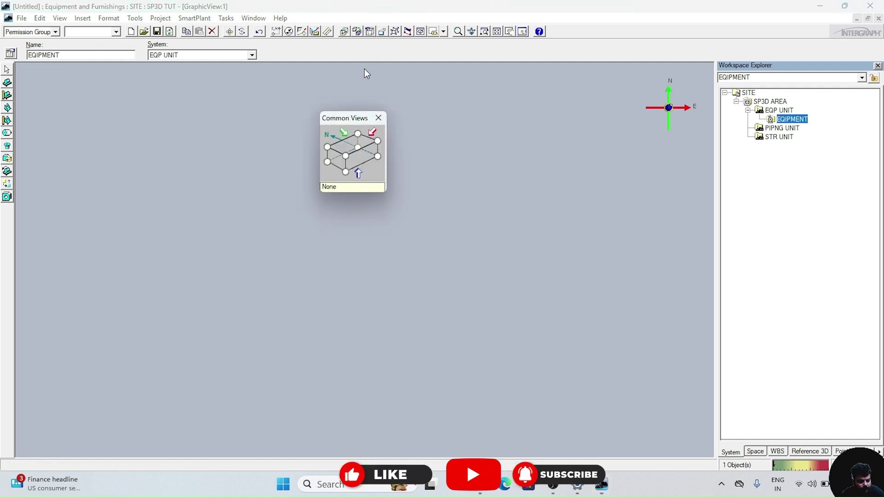
left_click_drag(340, 120, 654, 376)
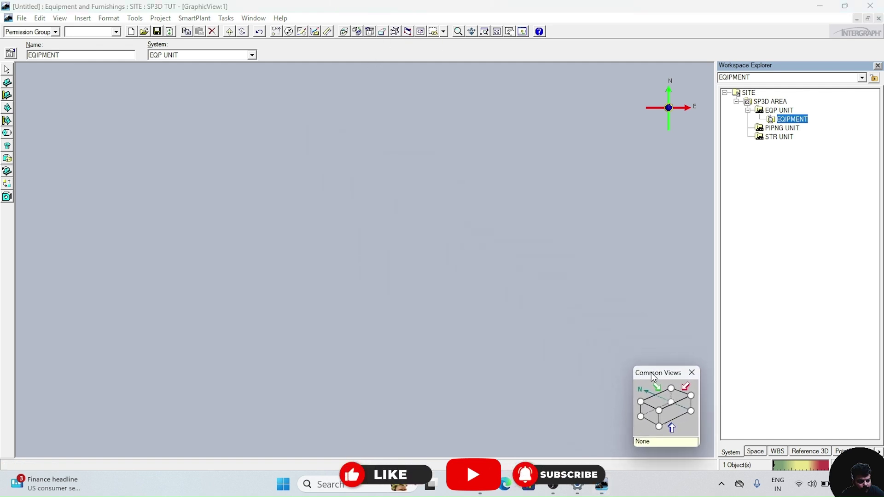
left_click(7, 134)
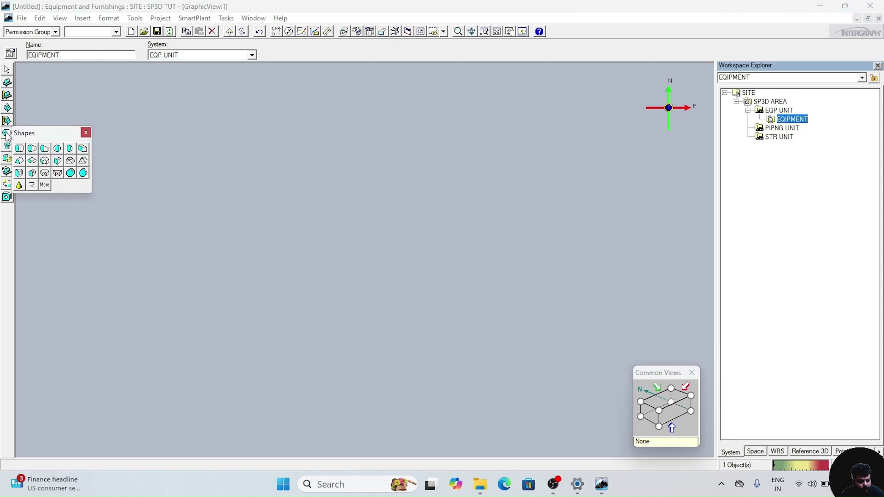
left_click_drag(45, 134, 580, 394)
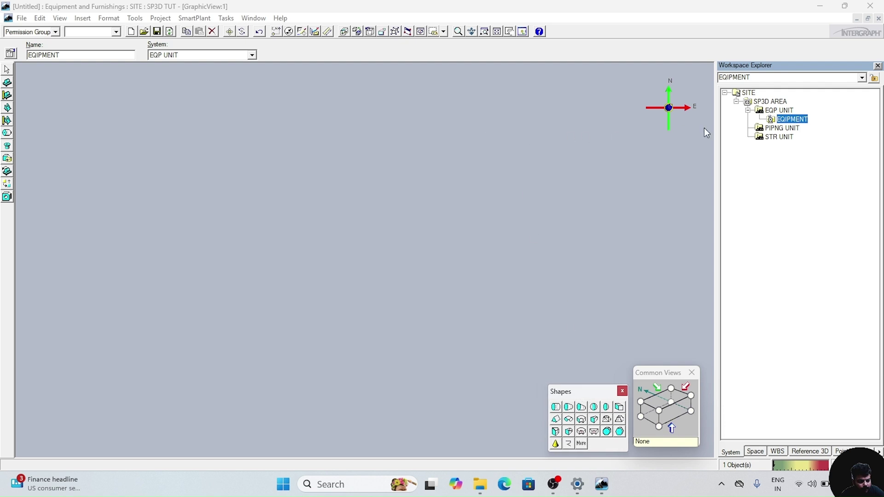
left_click(803, 120)
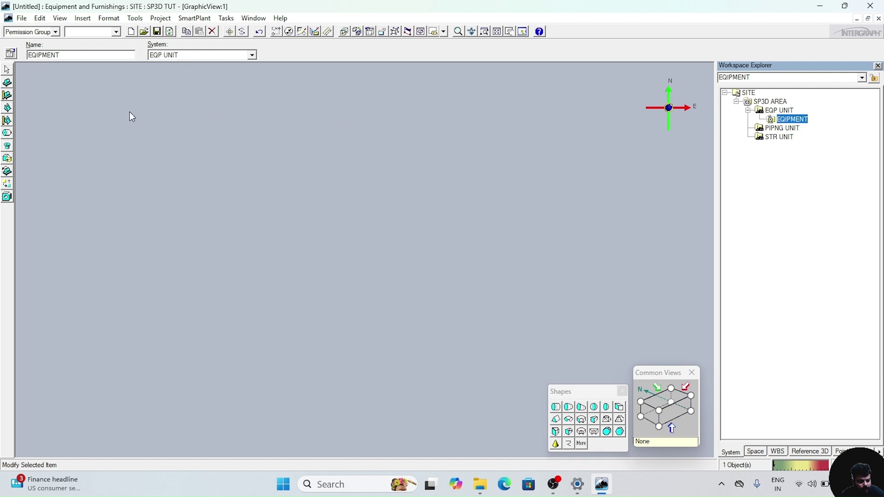
Step: Choose Process > Horizontal Vessels > Horizontal Drum with Saddle as the designed equipment type
left_click(8, 97)
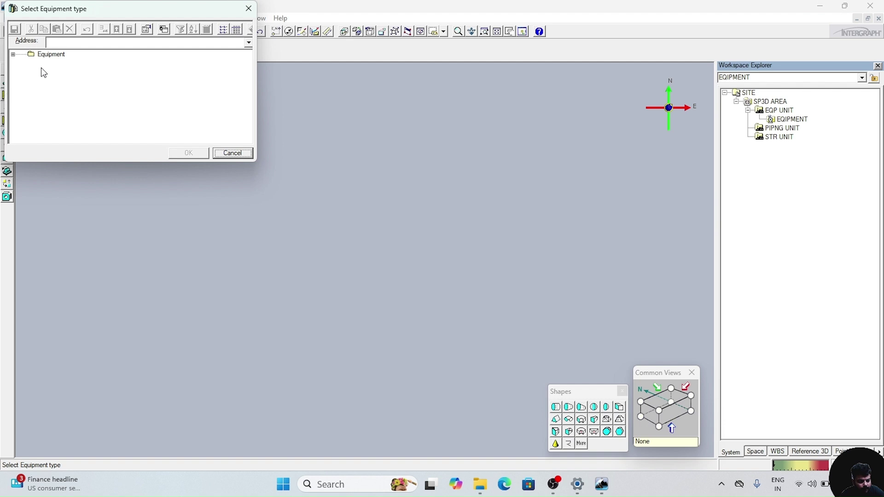
left_click(13, 55)
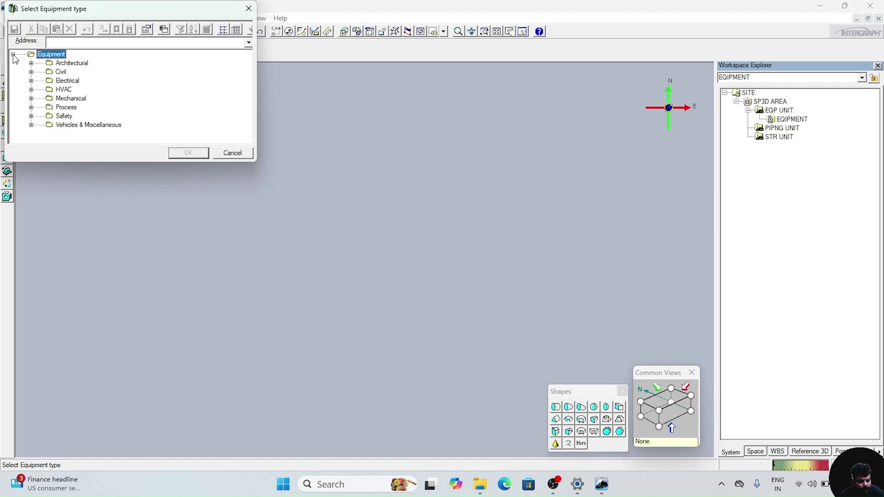
left_click(31, 107)
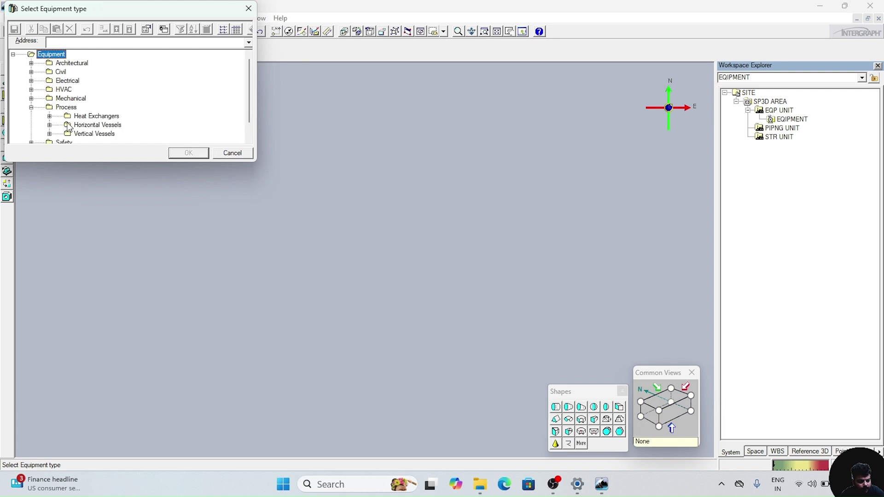
left_click(49, 124)
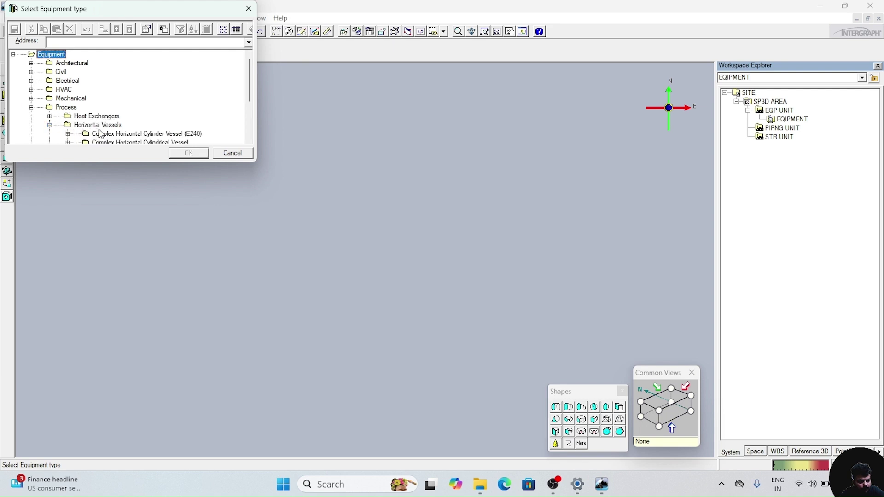
scroll(250, 94, "down", 3)
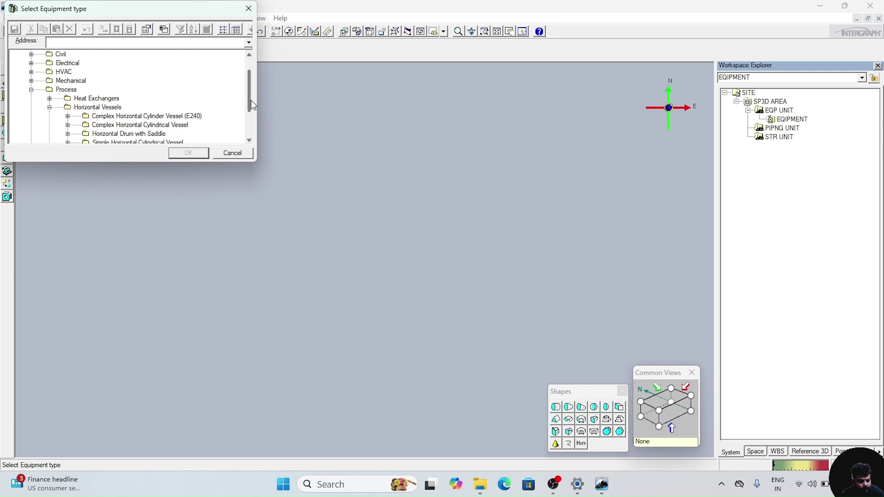
left_click(127, 126)
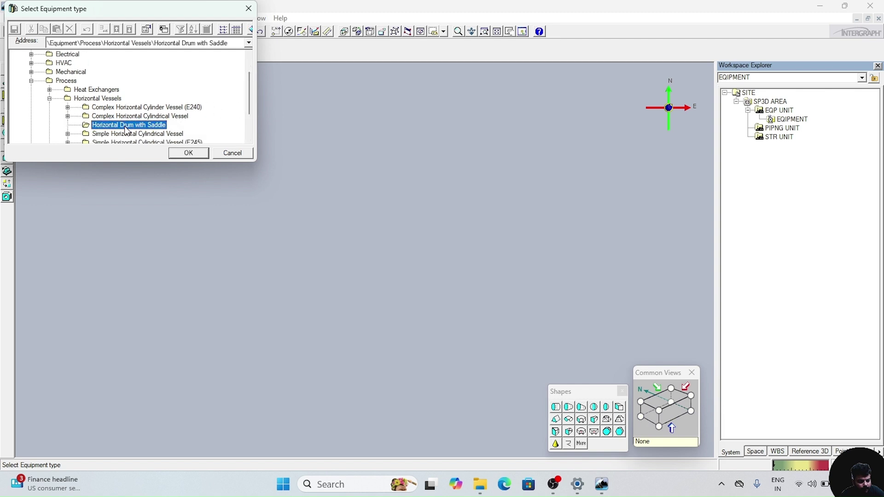
left_click(183, 153)
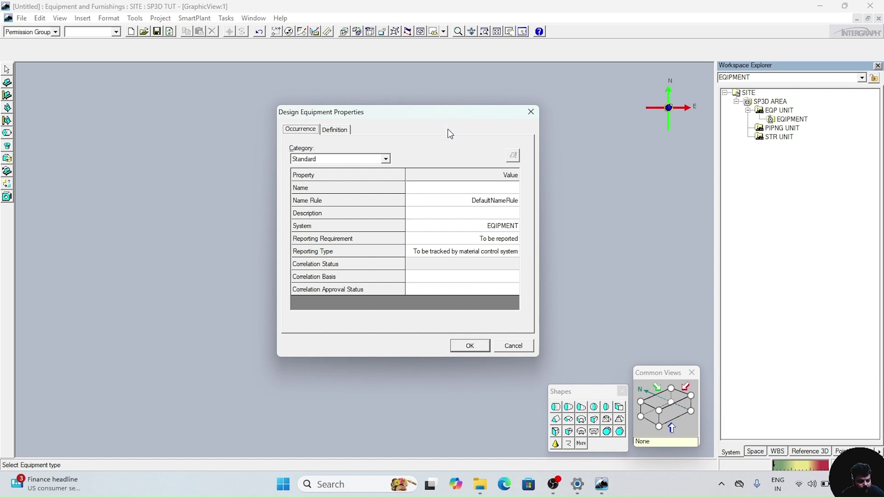
Step: Name the new equipment D1201 and confirm its properties
left_click(502, 189)
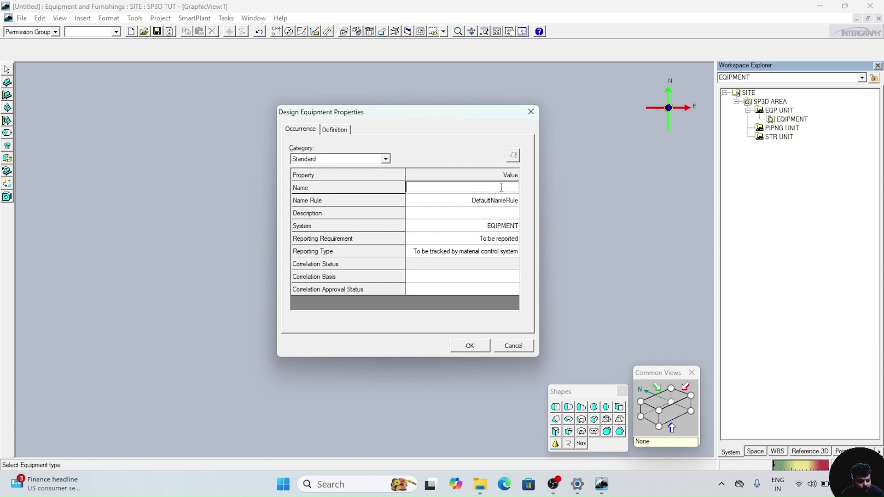
type("D1201")
left_click(468, 348)
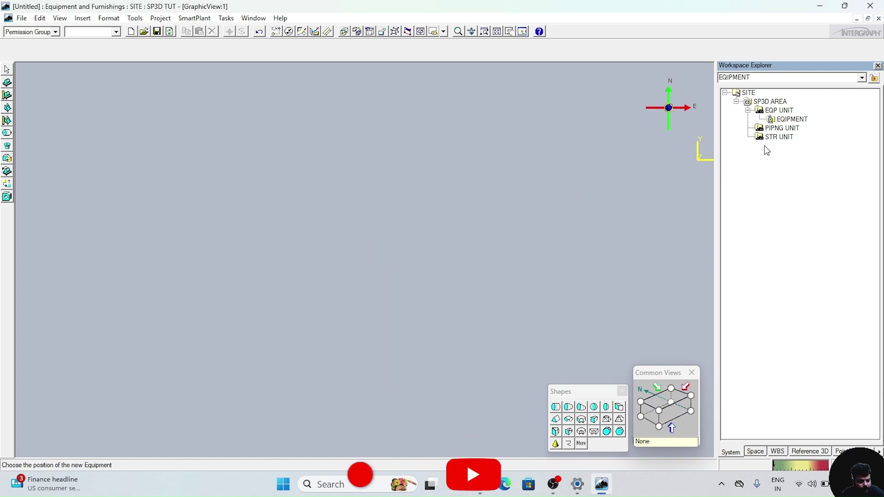
Step: Place D1201 with PinPoint at E 0, N 0, El 0 mm
left_click(278, 34)
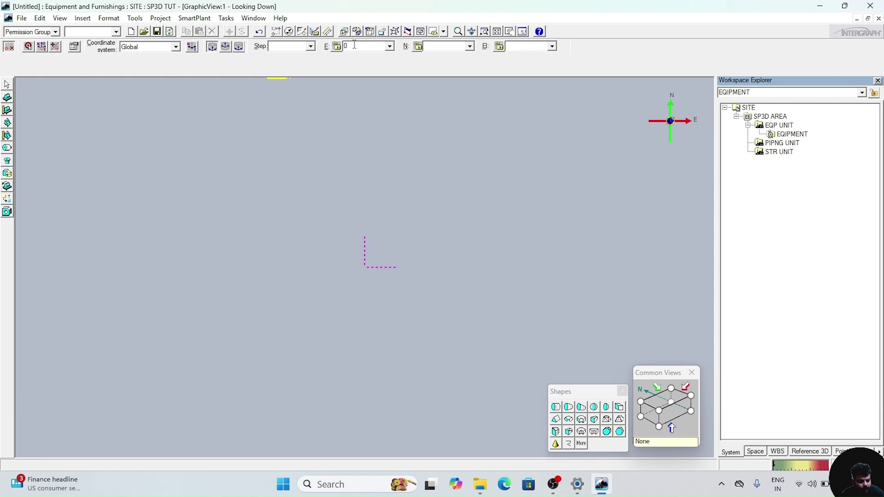
left_click(354, 45)
left_click(433, 46)
type("0")
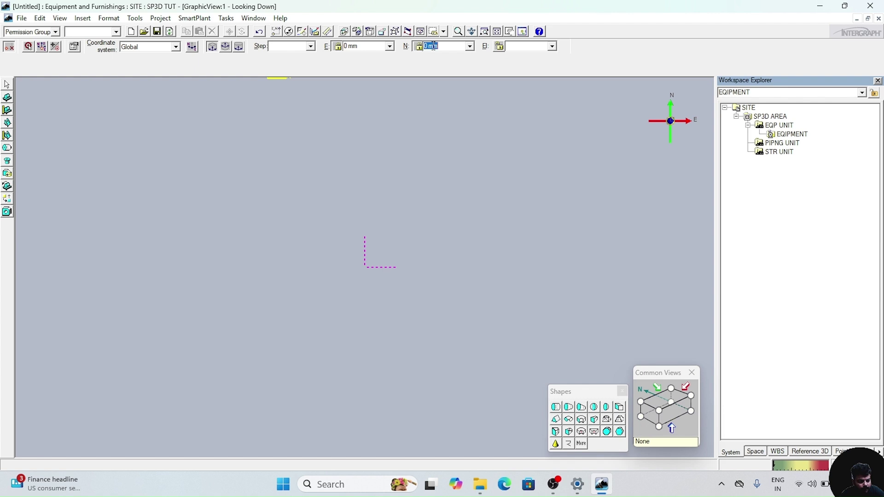
left_click(524, 46)
type("0")
key("Return")
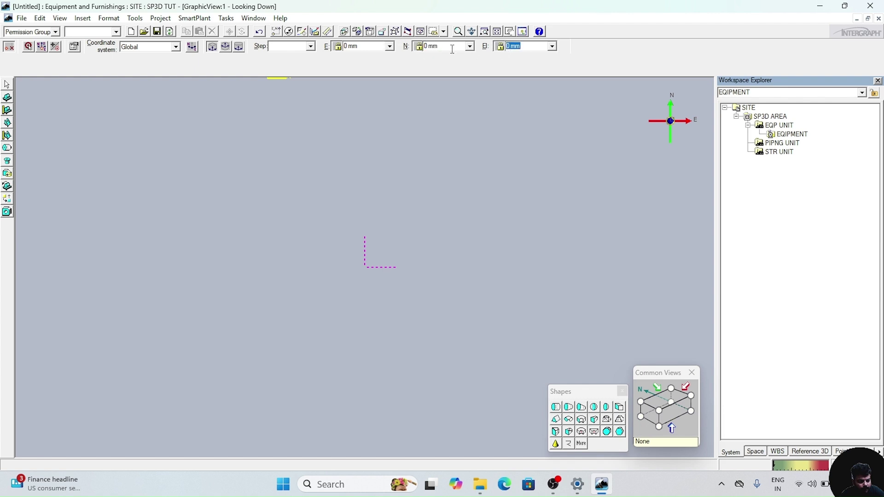
left_click(407, 219)
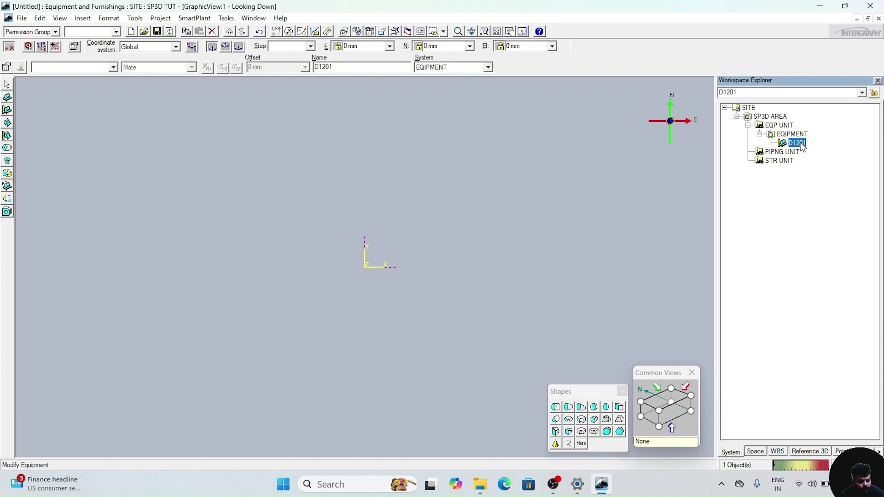
Step: Add cylinder CY1 with length A 4800 and diameter B 1410, placed at the origin
left_click(557, 407)
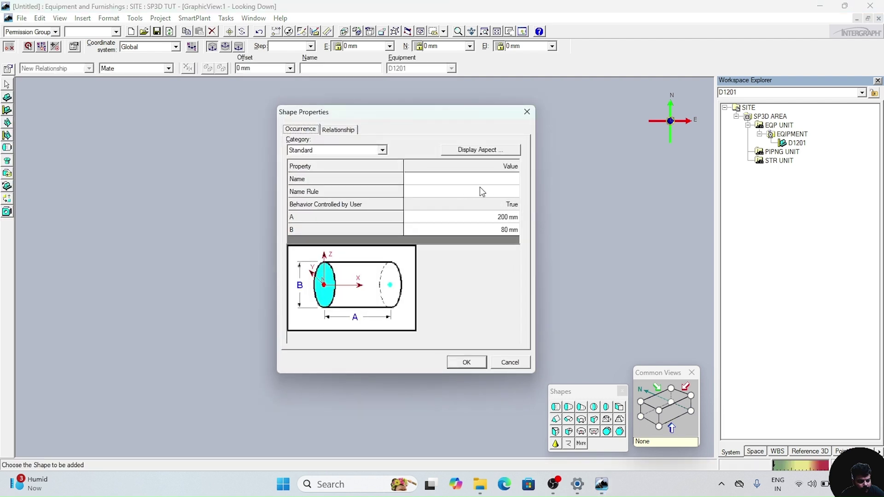
left_click(497, 179)
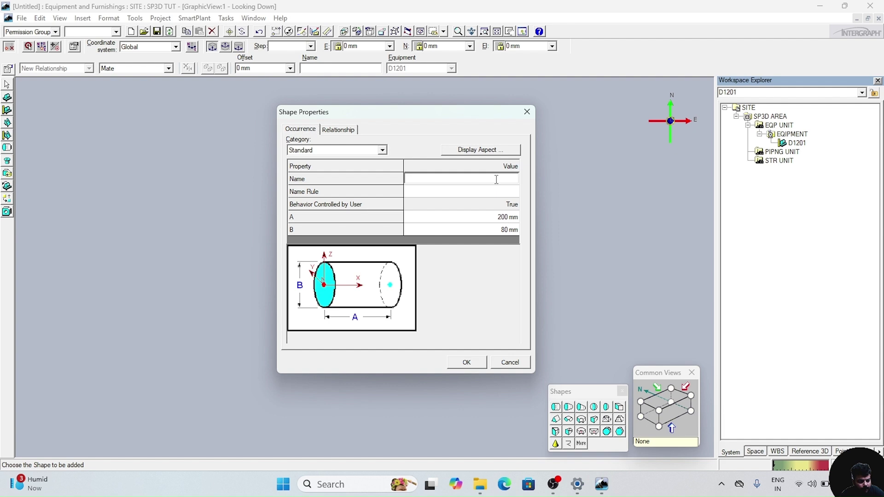
type("CY1")
left_click(501, 219)
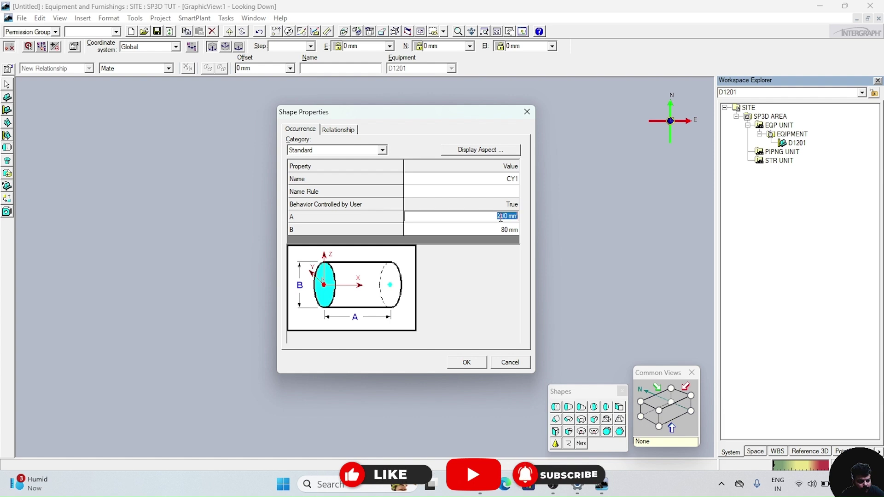
type("4800")
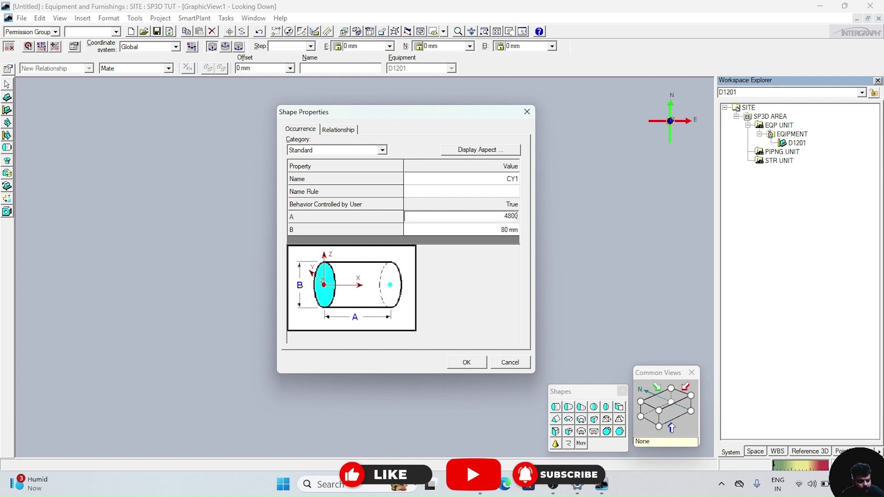
left_click(509, 229)
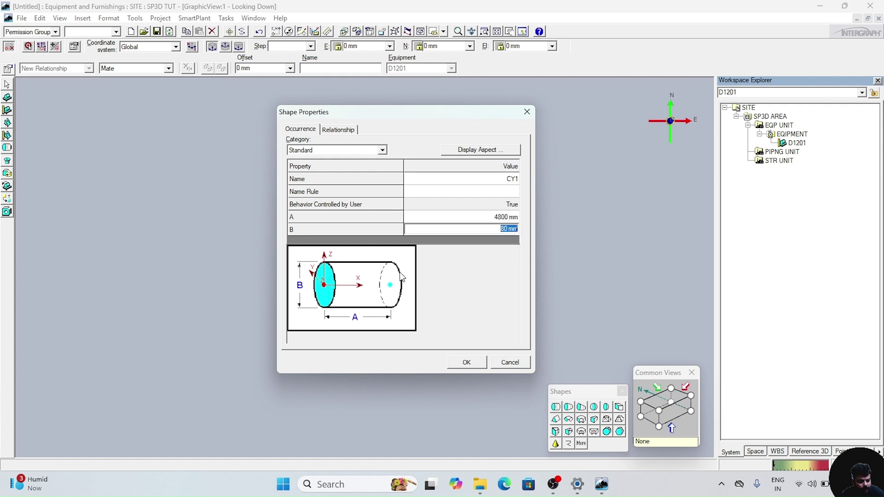
type("1410")
left_click(459, 365)
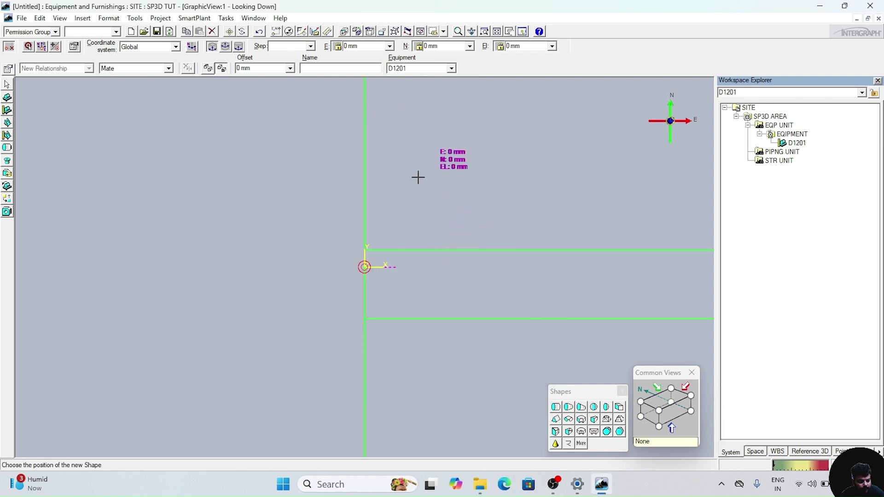
left_click(343, 171)
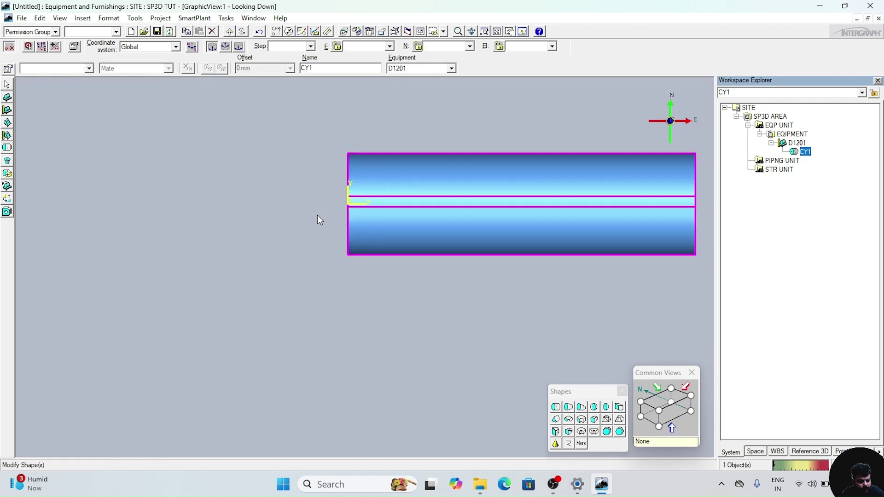
middle_click_drag(320, 220, 283, 254)
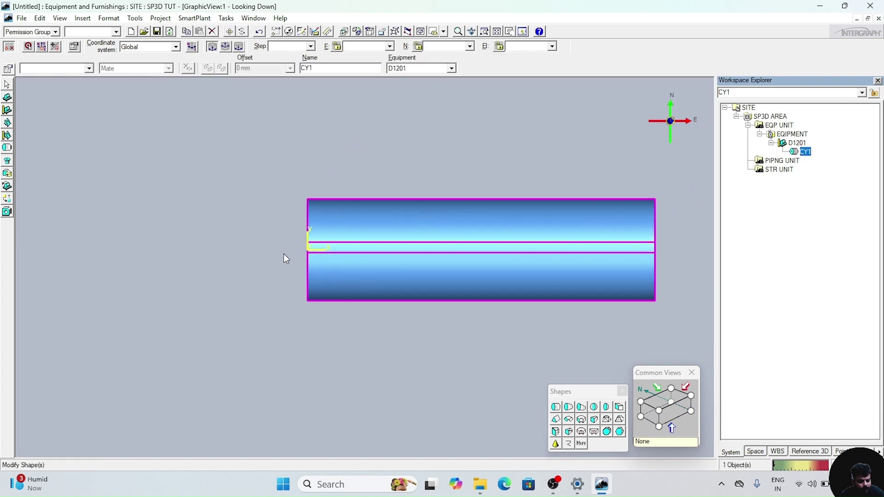
Step: Switch to the isometric view and rotate the cylinder a quarter turn with Tab
left_click(659, 411)
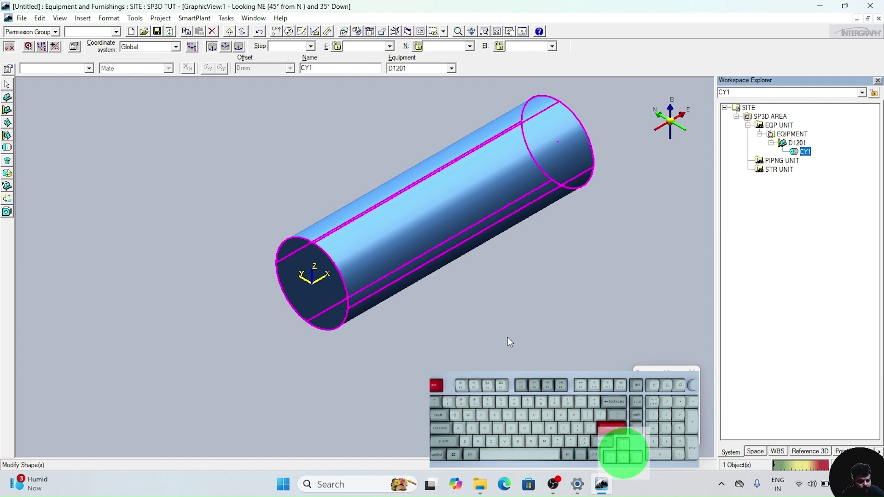
key("Tab")
key("Tab")
key("Tab")
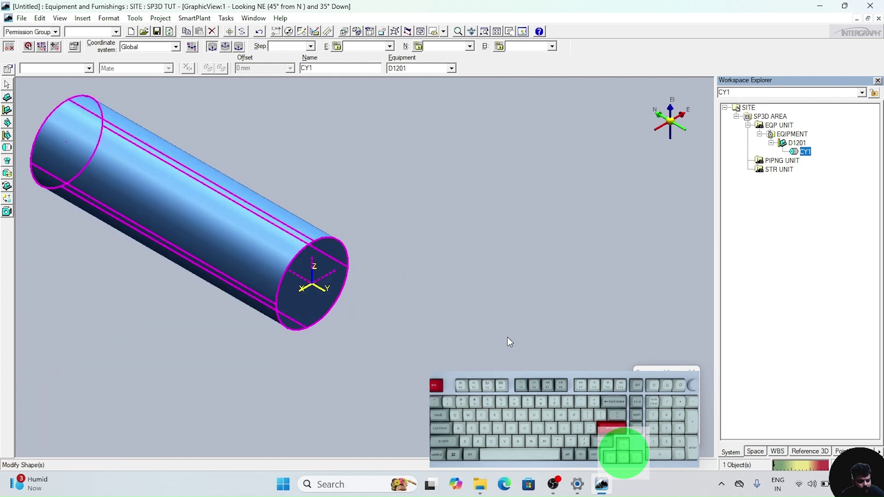
key("Tab")
Step: Check the drum from Looking North and Looking East, return to isometric, and select D1201
left_click(653, 408)
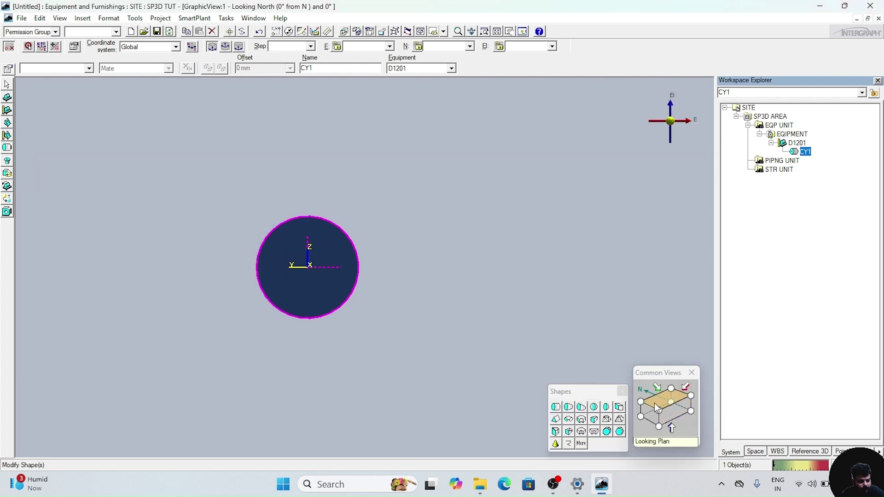
left_click(656, 421)
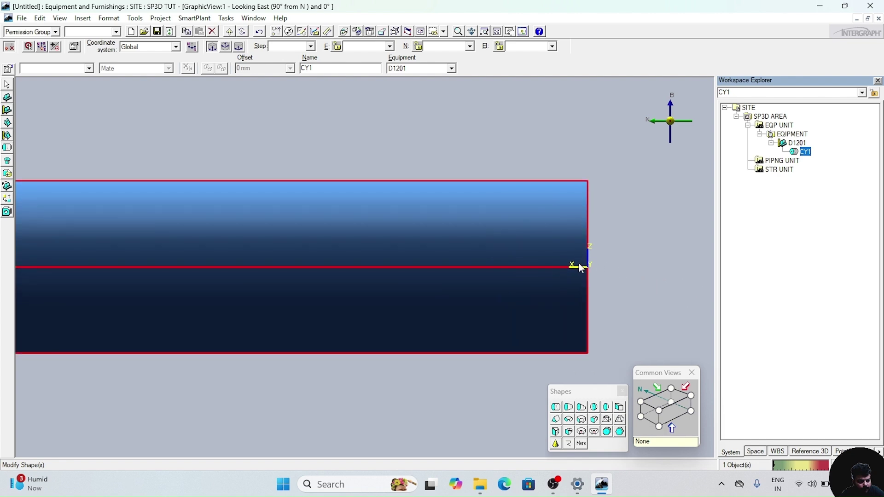
scroll(606, 252, "down", 3)
scroll(605, 254, "up", 2)
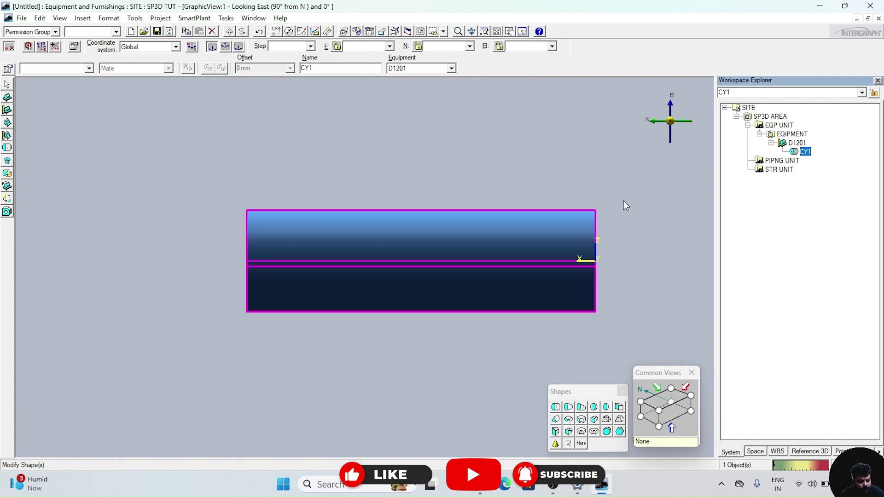
left_click(542, 202)
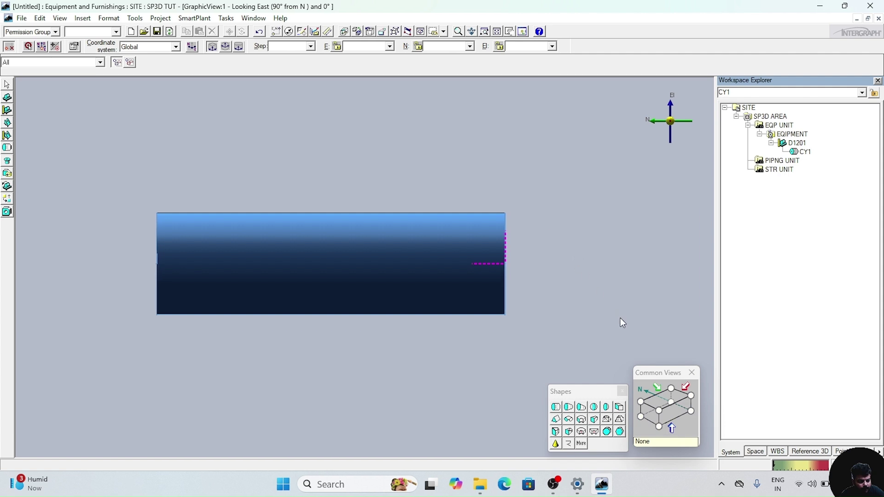
left_click(661, 412)
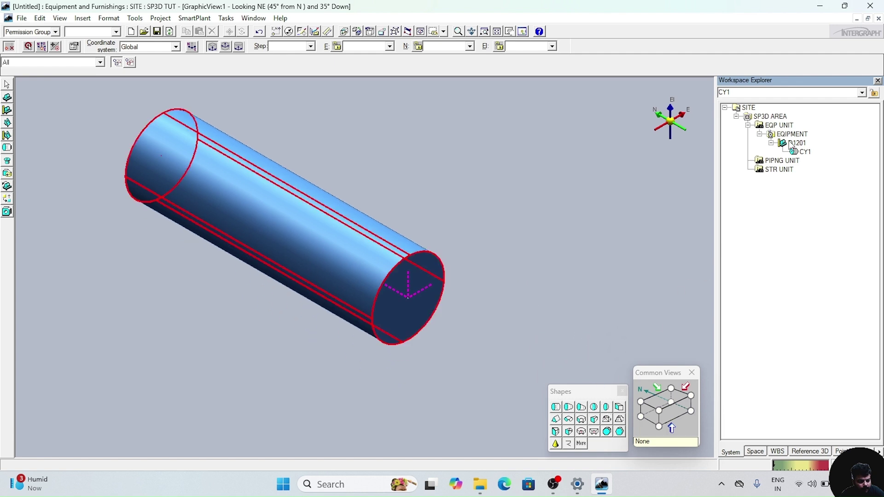
left_click(799, 146)
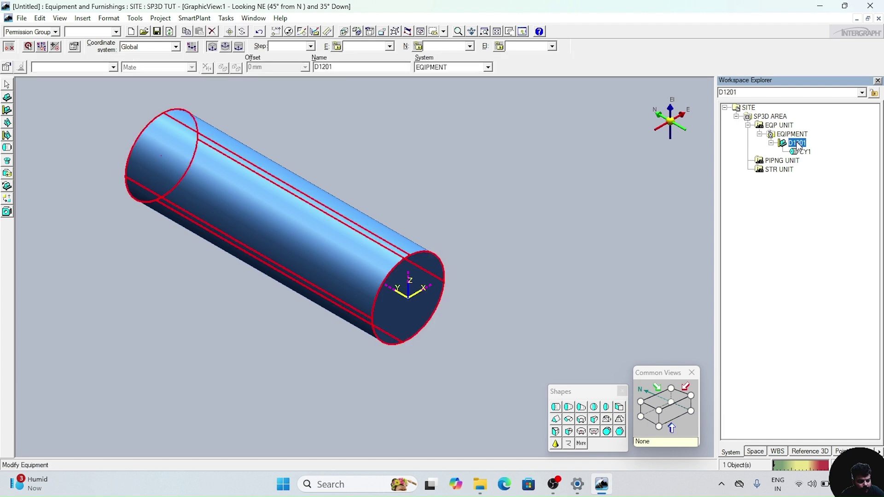
Step: Define dished end D1 with diameter A 1410 and depth B 380
left_click(605, 408)
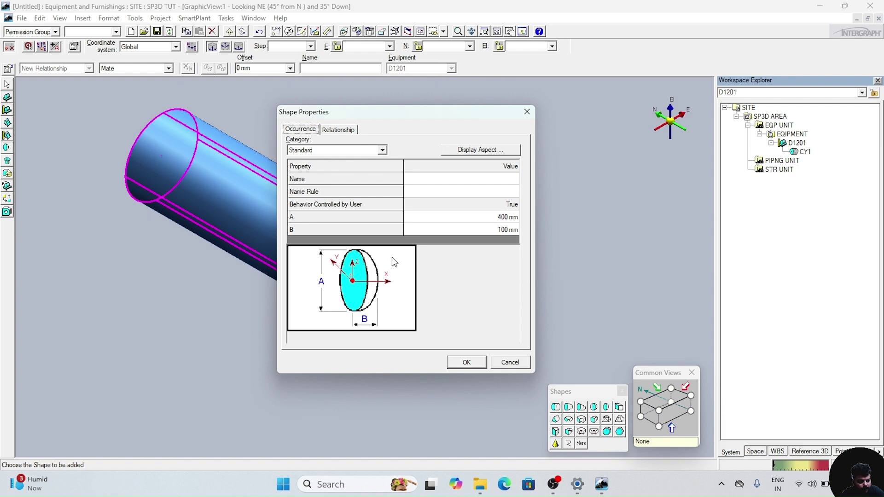
left_click(506, 178)
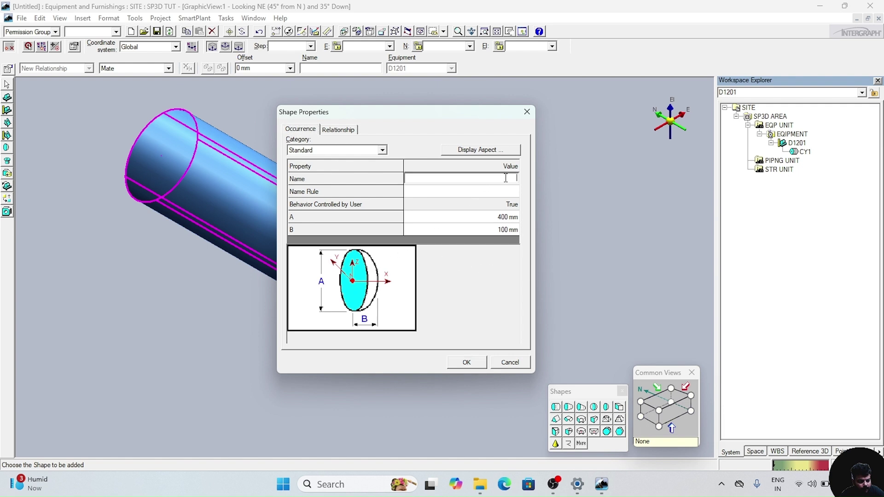
type("D1")
left_click(499, 215)
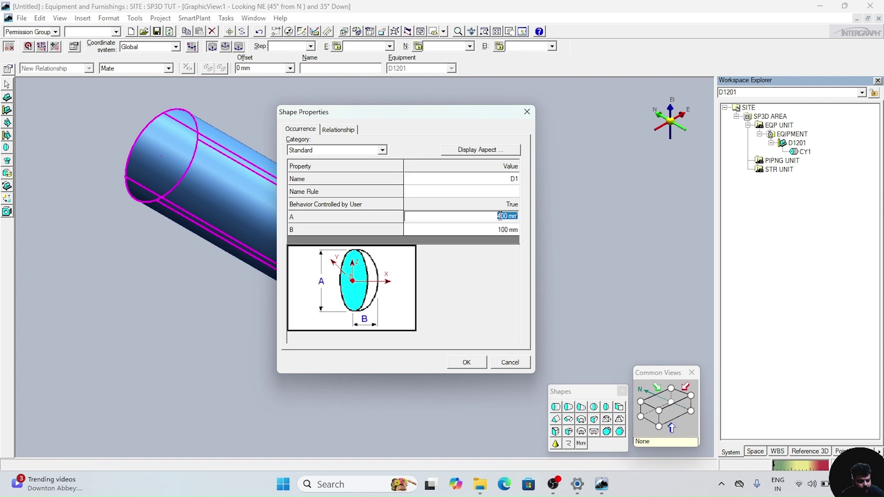
type("1410")
left_click(502, 229)
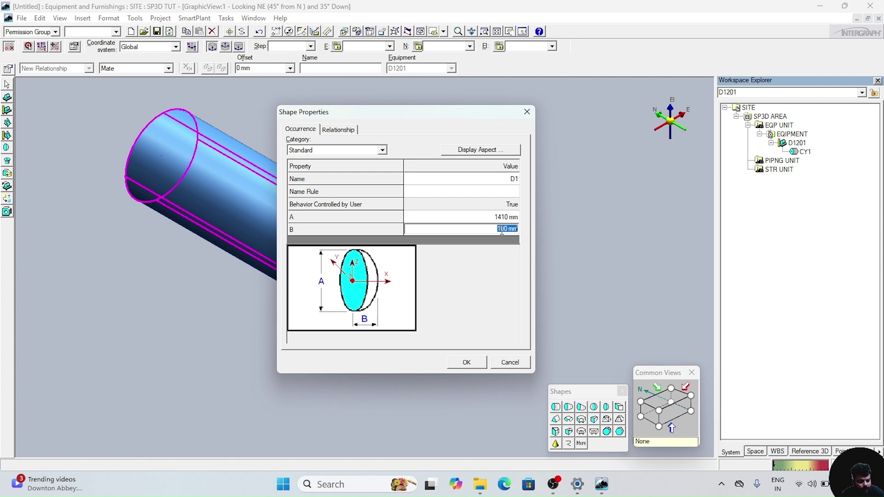
type("380")
left_click(465, 362)
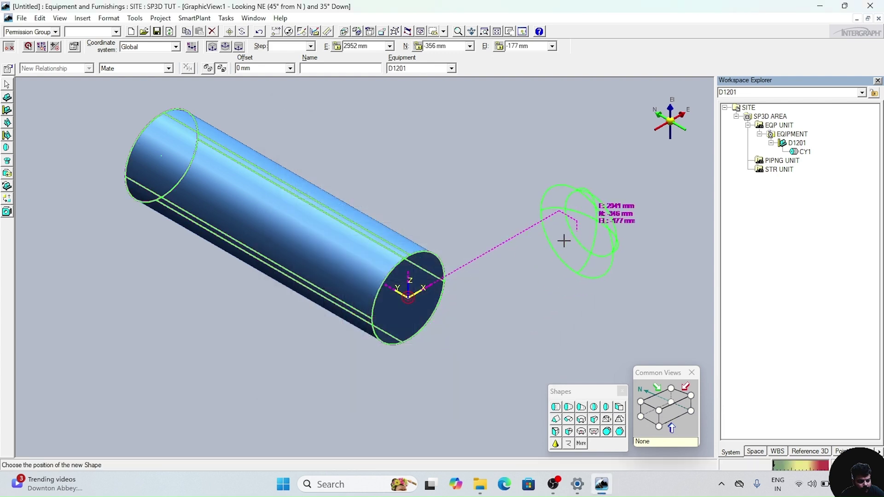
Step: Place dished end D1 at E 0, N 0, El 0 mm
scroll(453, 288, "up", 5)
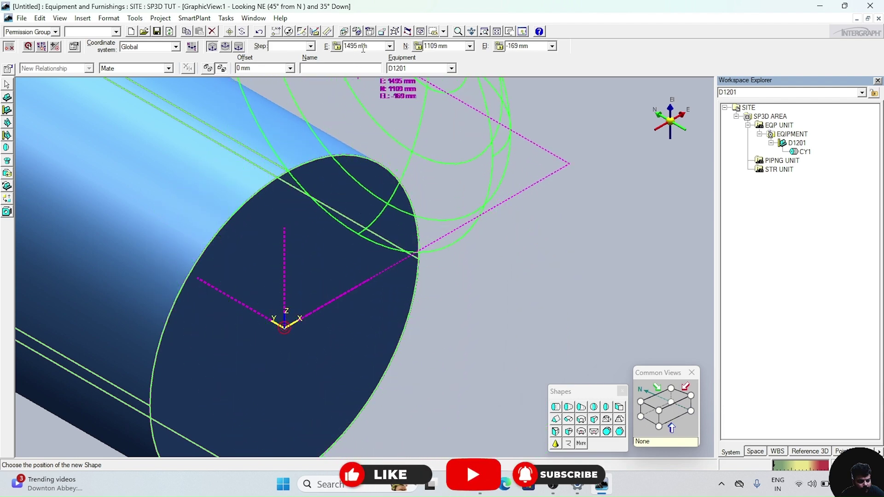
left_click(367, 46)
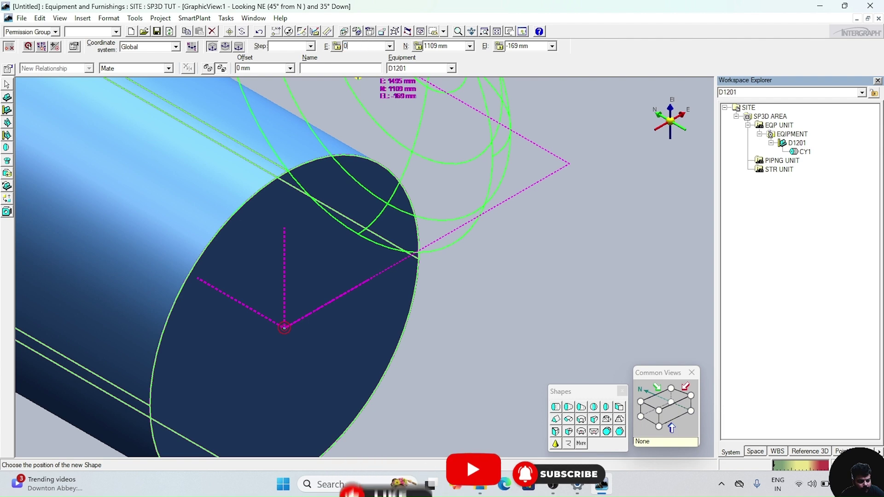
type("0mm")
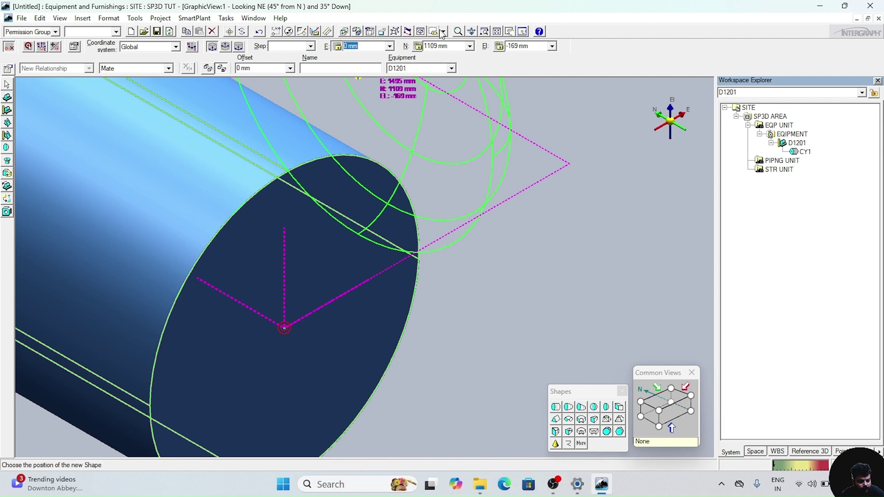
left_click(447, 44)
type("0mm")
key("Return")
left_click(533, 45)
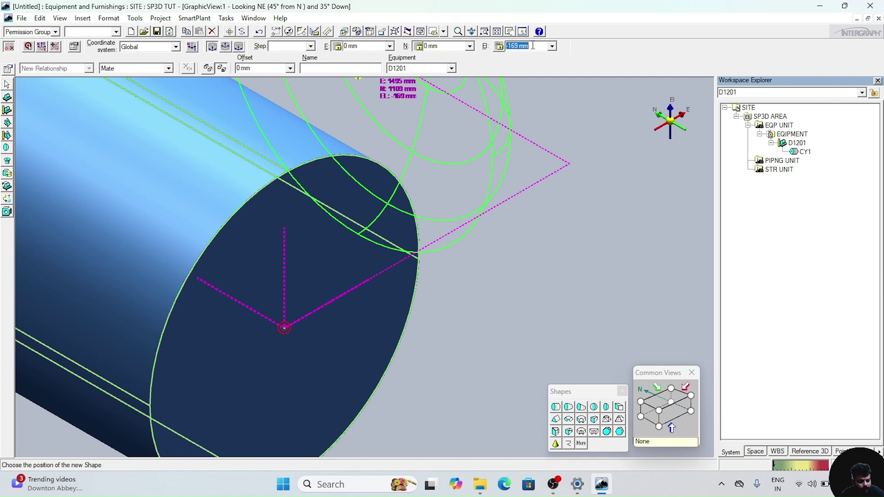
type("0")
key("Return")
left_click(524, 223)
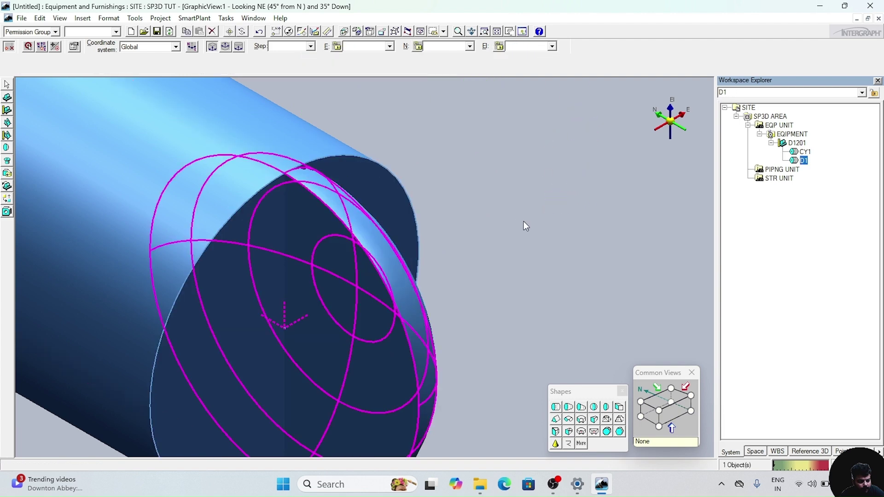
Step: Finish placing D1 and bring the whole drum into view
scroll(524, 221, "down", 2)
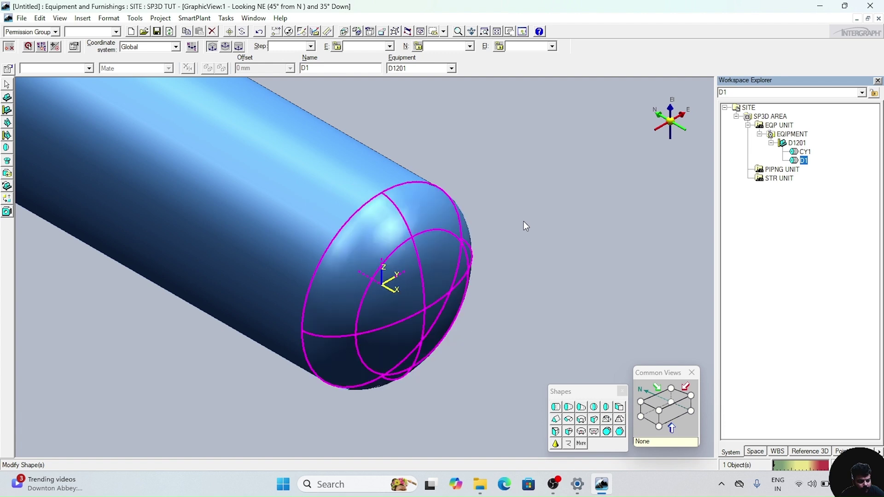
scroll(525, 216, "down", 3)
scroll(529, 212, "up", 2)
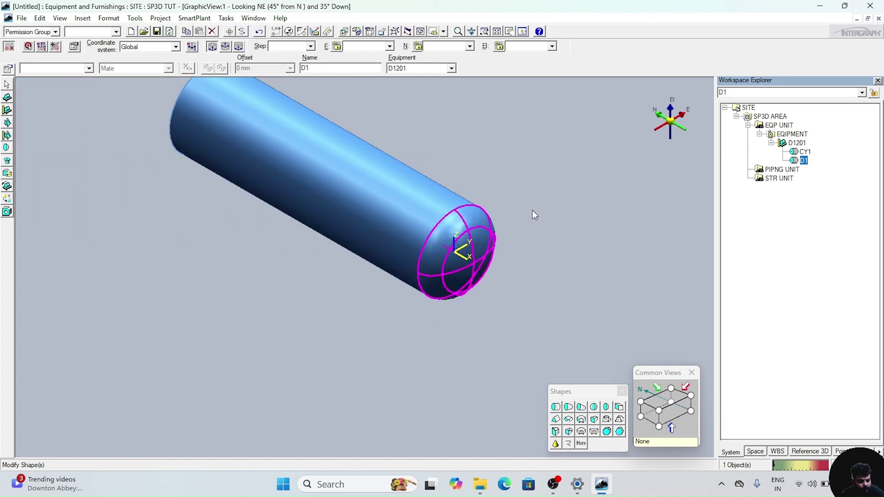
key("Escape")
middle_click_drag(493, 164, 509, 220)
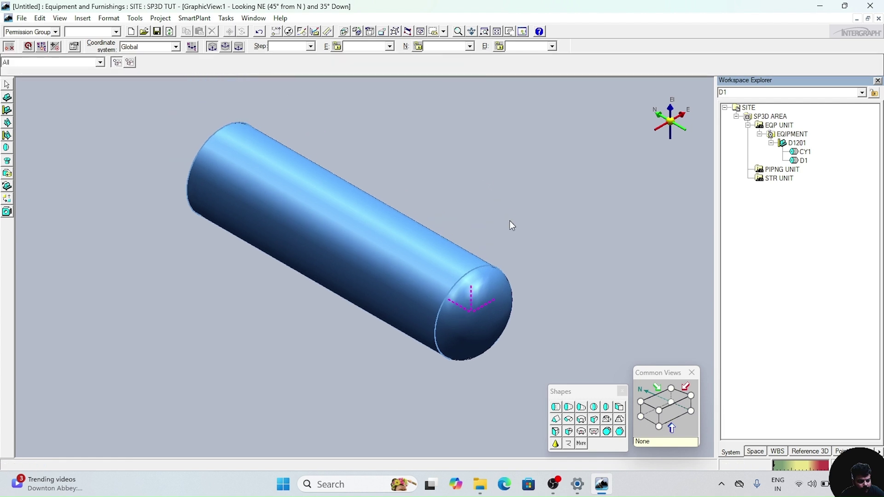
Step: Check D1 on the cylinder end from Looking North and Looking East, then select D1201
left_click(661, 417)
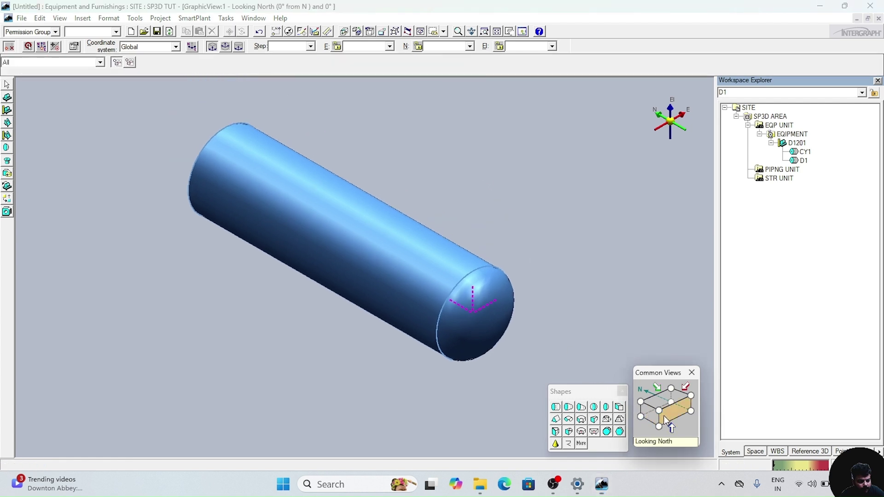
left_click(651, 415)
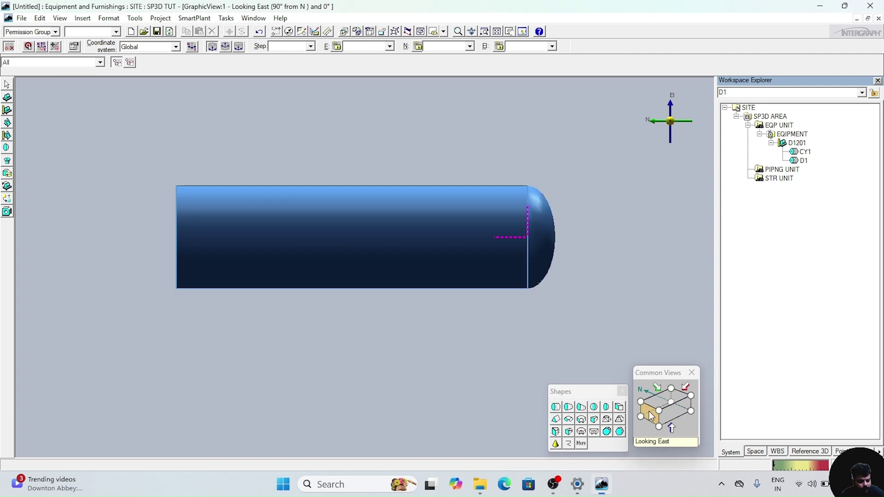
middle_click_drag(432, 321, 432, 335)
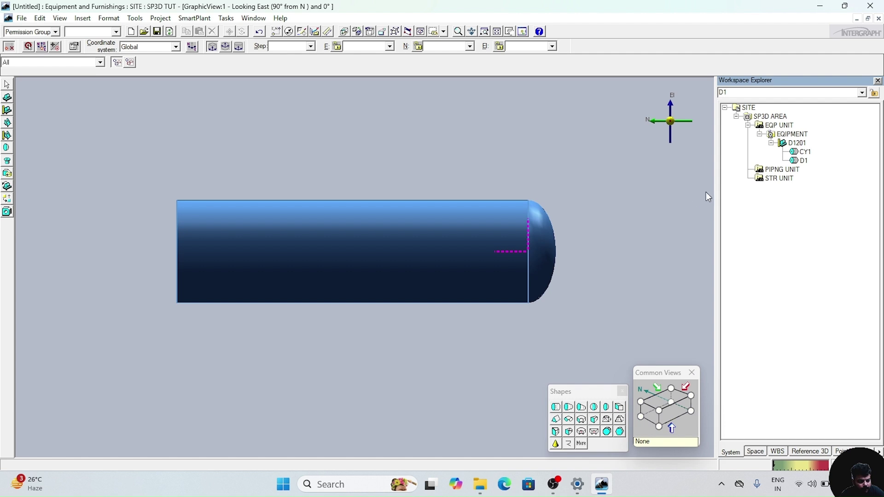
left_click(800, 144)
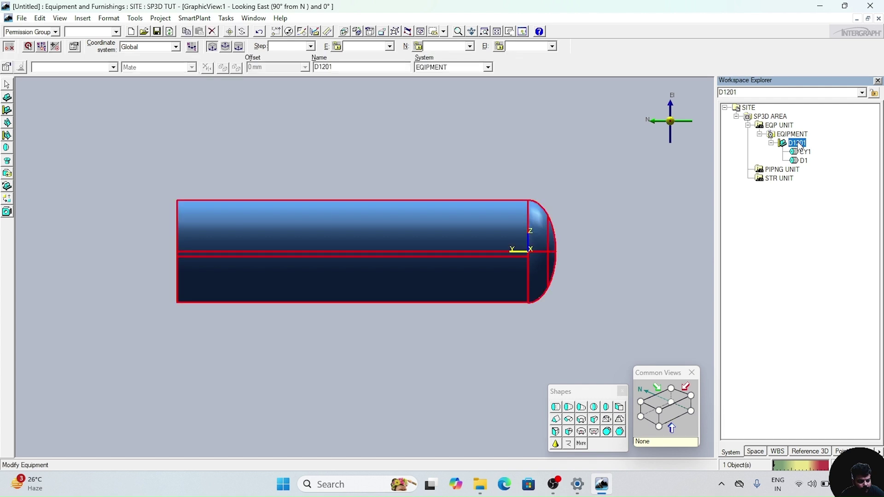
Step: Add a 1410 x 380 mm dished end named D2, placing it apart at N 7493, El 1400 mm
left_click(608, 409)
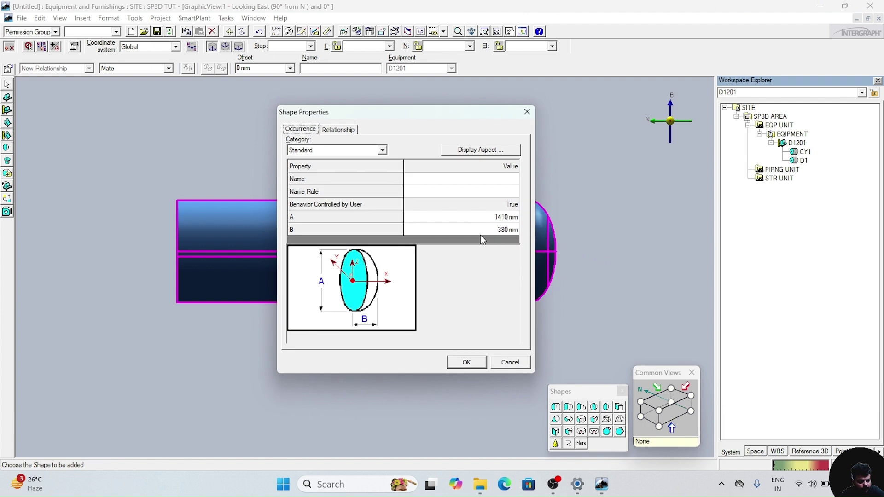
left_click(504, 179)
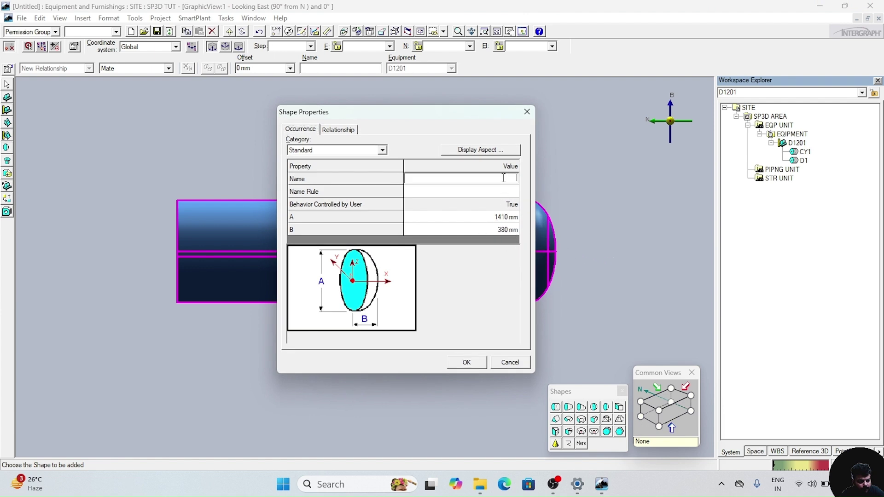
left_click(462, 363)
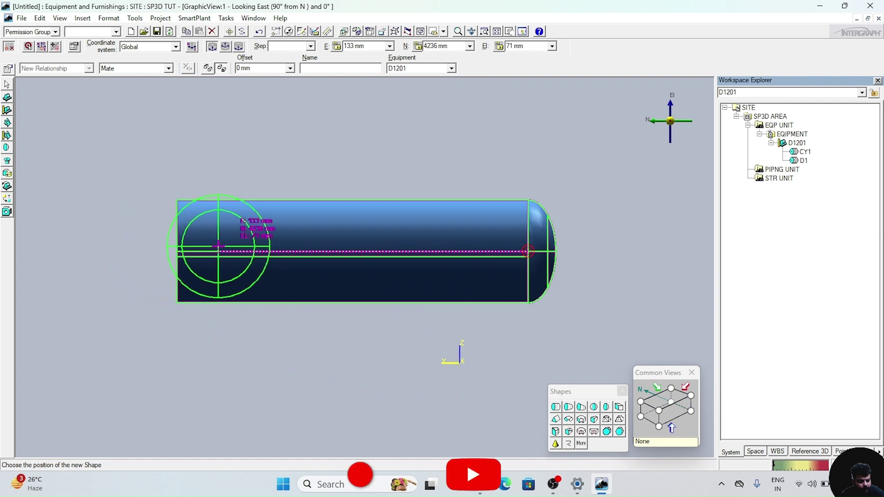
scroll(148, 231, "down", 3)
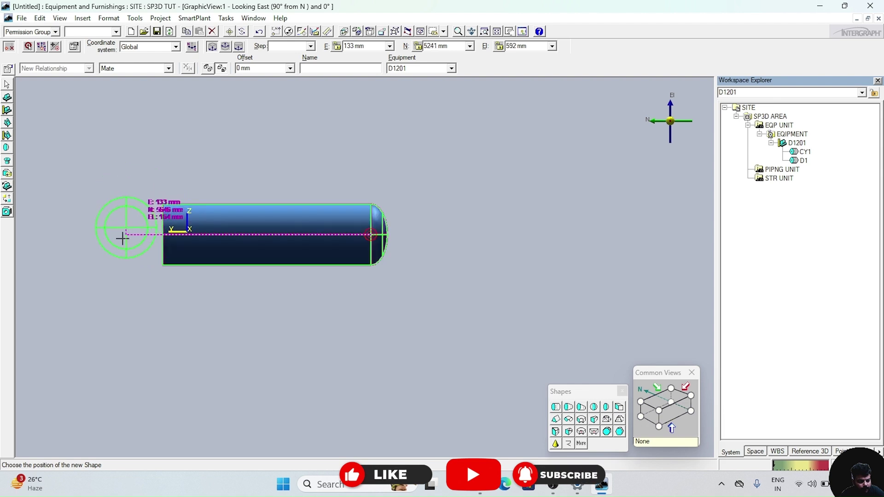
middle_click_drag(148, 232, 340, 321)
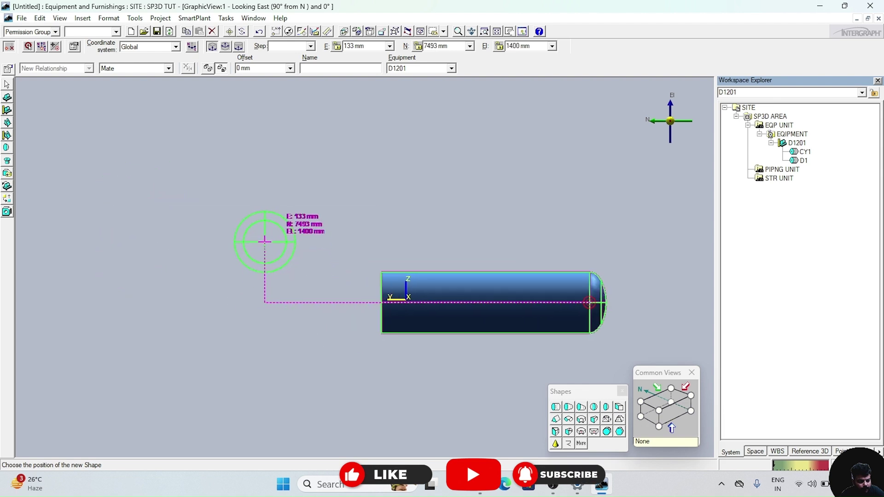
left_click(265, 240)
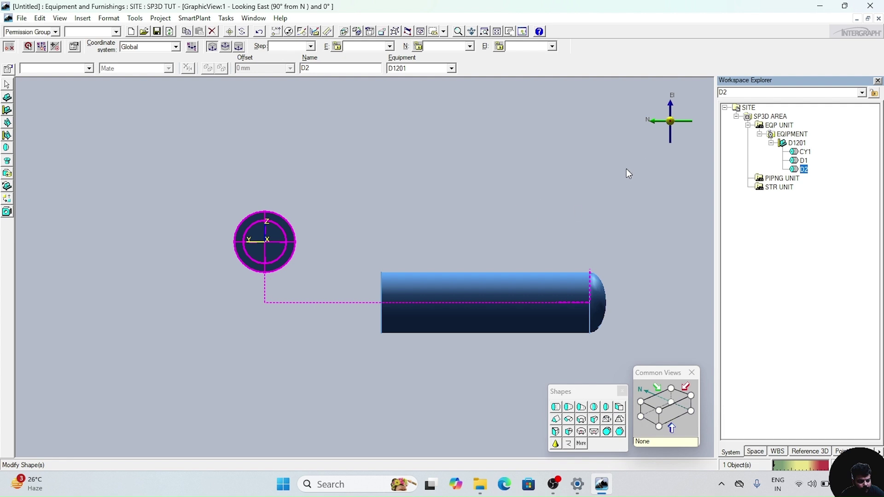
Step: Show the drum and loose dish D2 in isometric view, then select D2
scroll(619, 180, "down", 1)
middle_click_drag(617, 180, 587, 190)
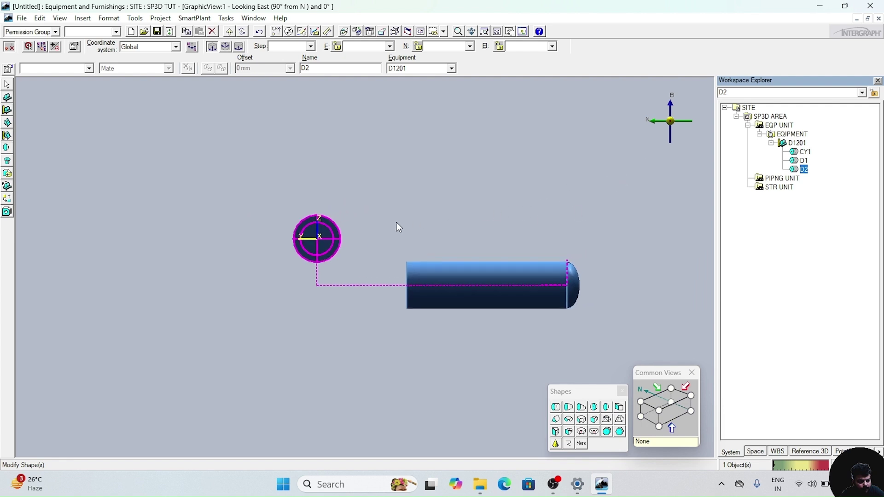
scroll(394, 223, "up", 2)
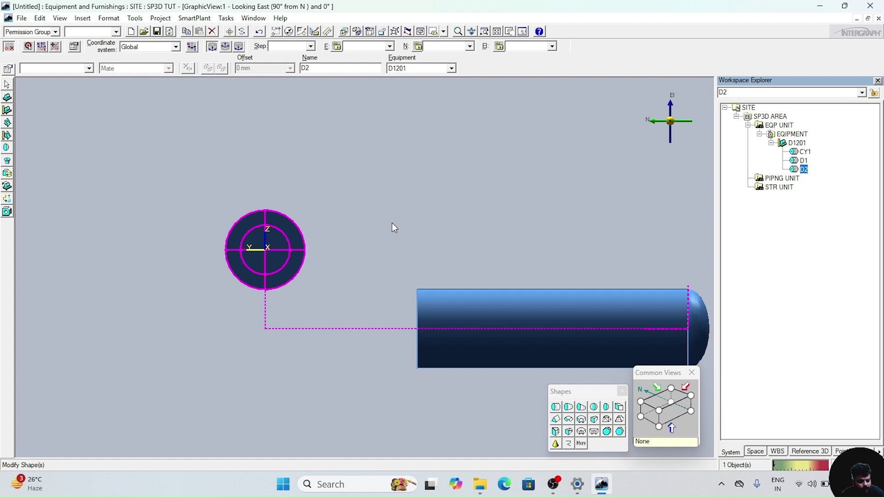
left_click(391, 223)
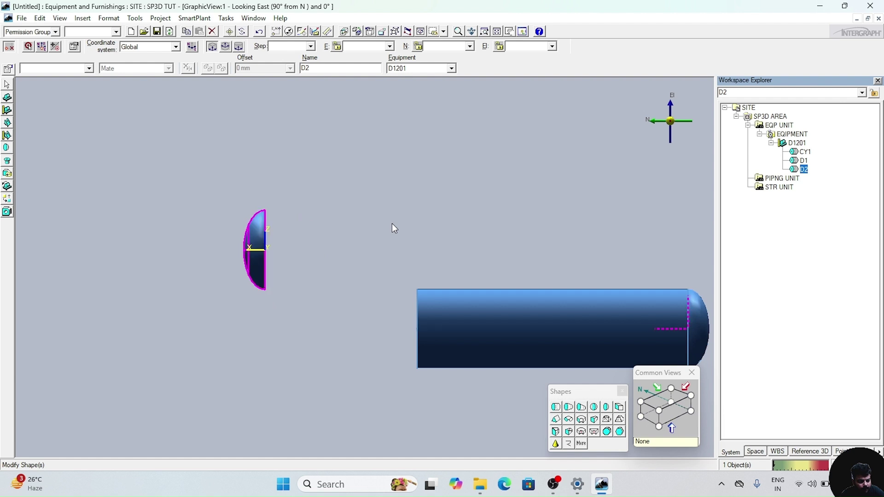
left_click(659, 411)
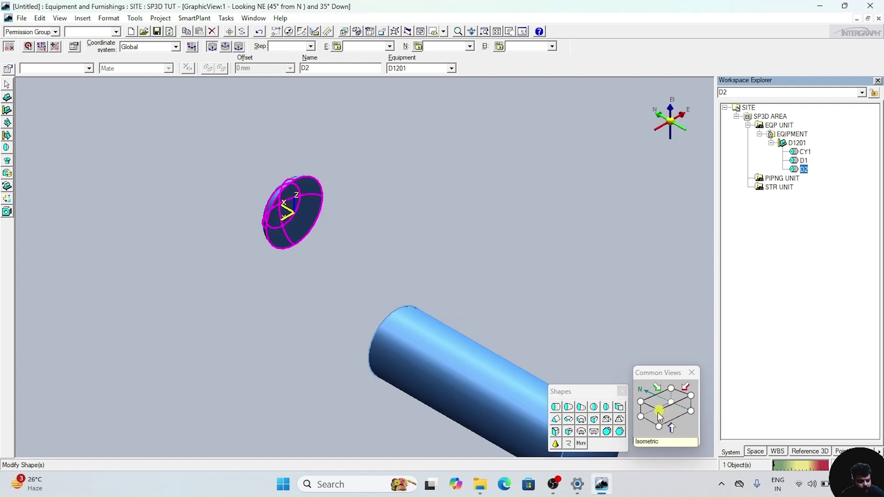
key("Escape")
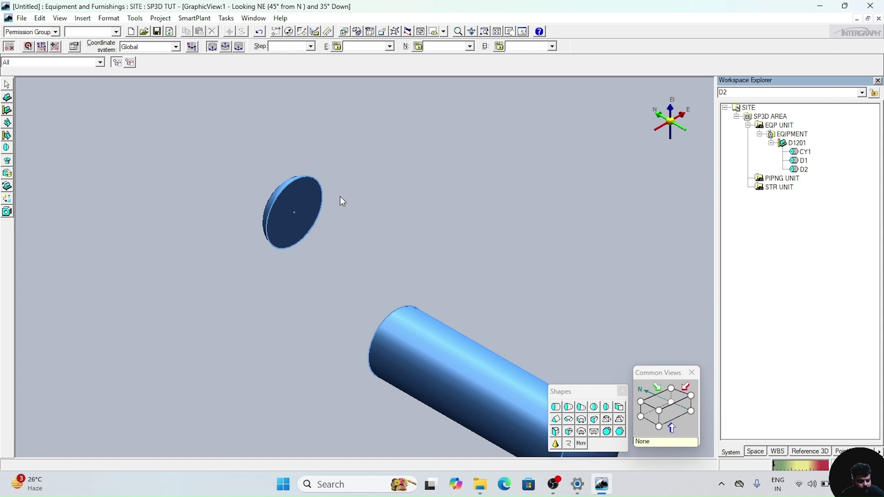
left_click(310, 201)
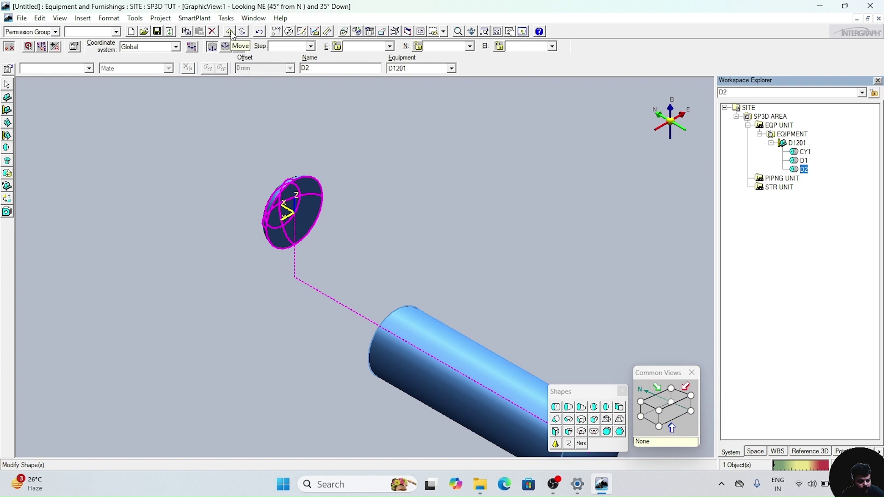
Step: Move dish D2 onto the cylinder's far-end centre at N 4800 mm, then view the drum looking North
left_click(230, 31)
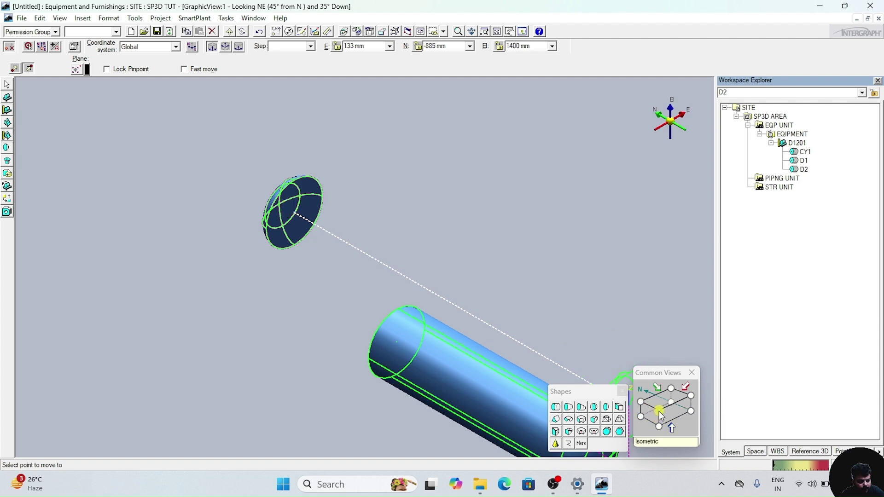
left_click(642, 407)
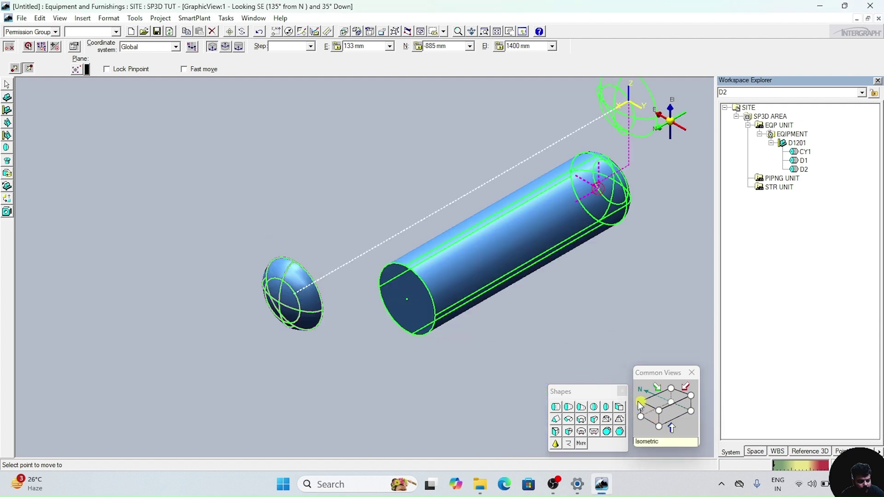
scroll(468, 357, "up", 4)
scroll(415, 330, "up", 3)
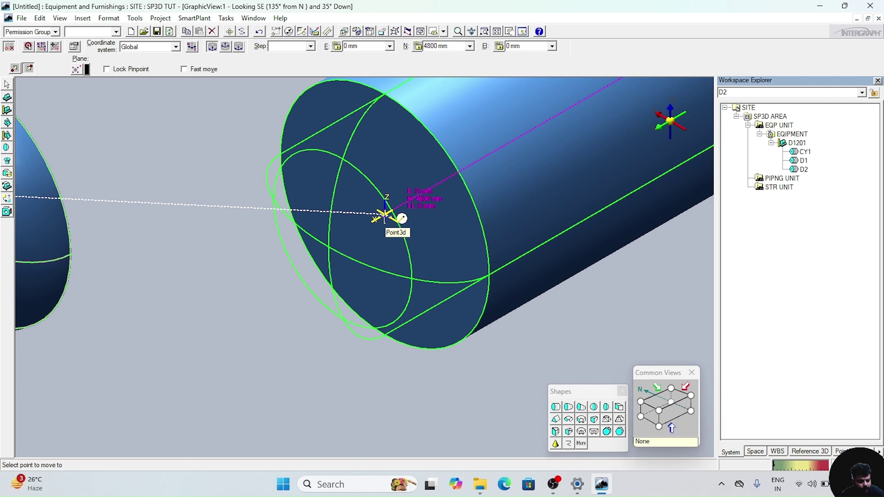
left_click(384, 214)
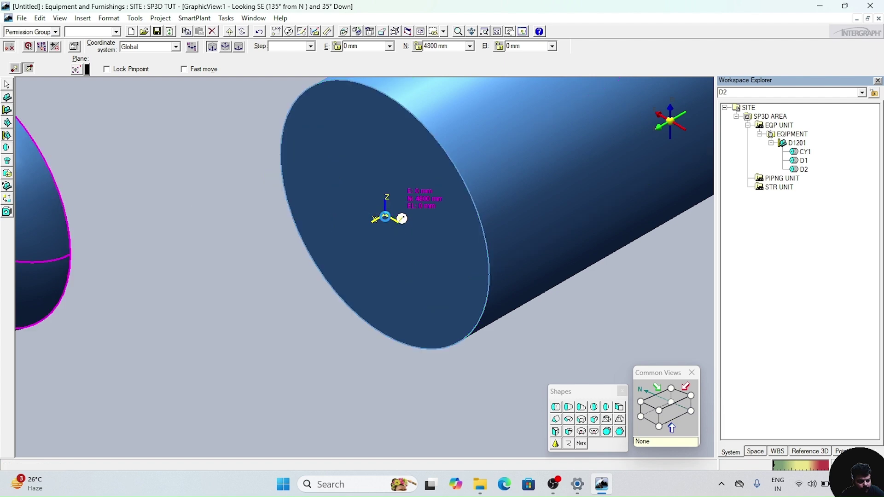
key("Escape")
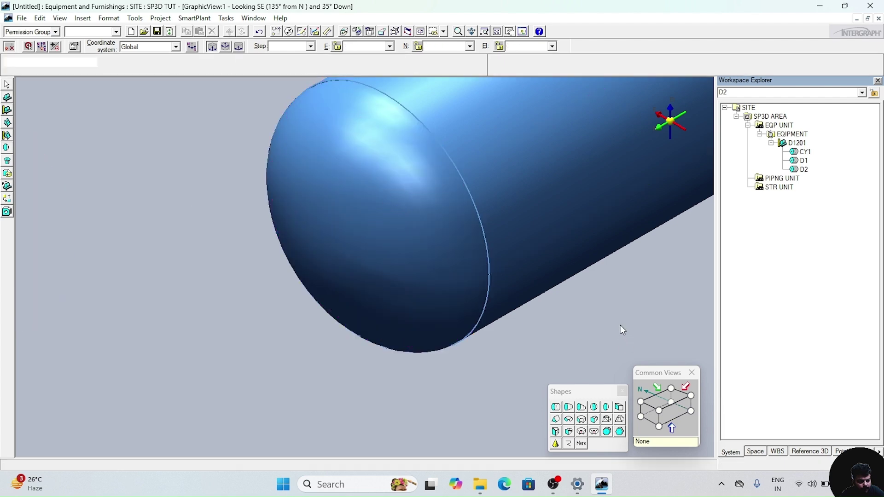
scroll(622, 328, "down", 5)
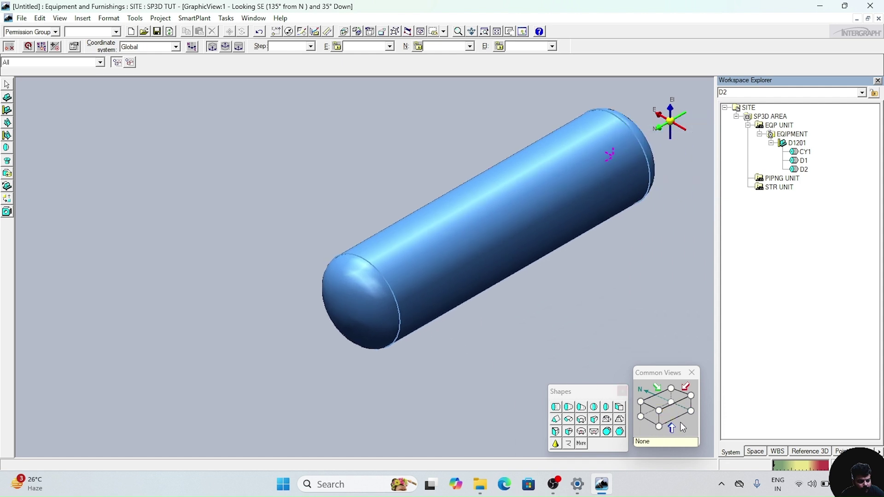
left_click(682, 417)
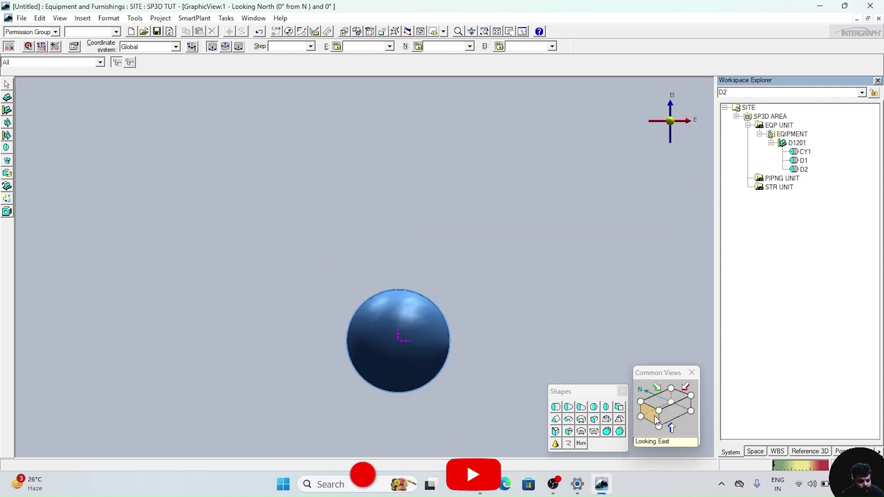